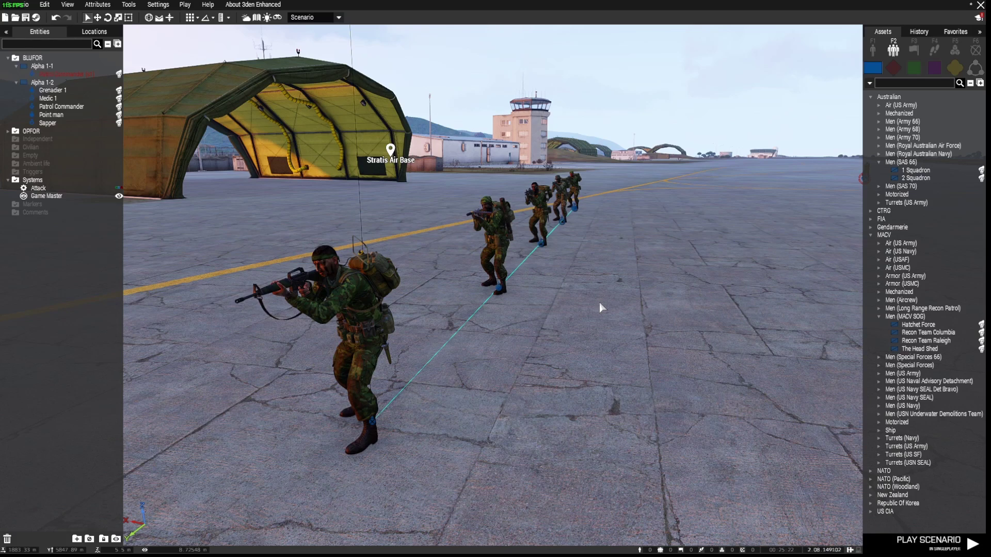
Examine the five-man BLUFOR squad on the airfield tarmac from several angles, checking which units belong to it.
key("d")
right_click_drag(600, 304, 583, 304)
key("s")
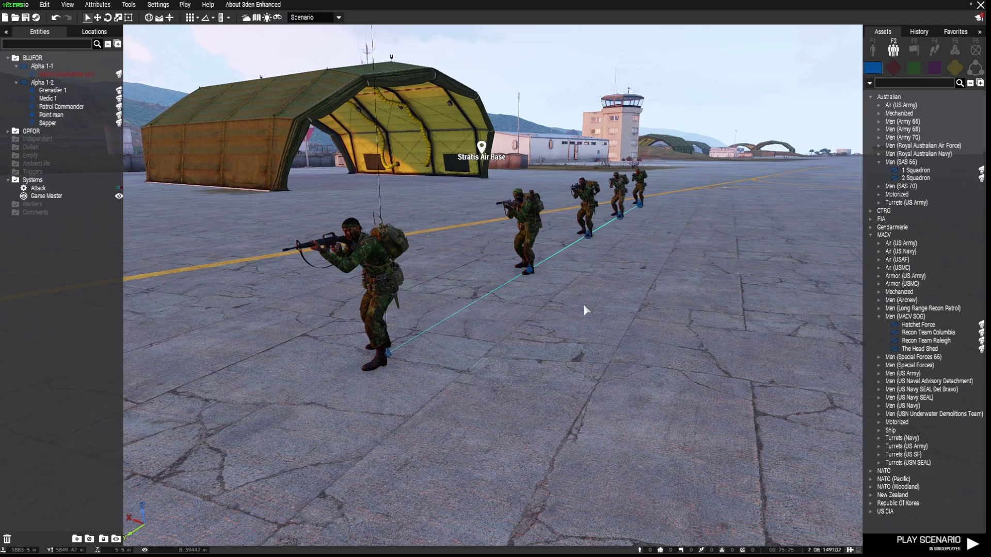
key("d")
right_click_drag(583, 305, 577, 306)
key("d")
key("d")
key("a")
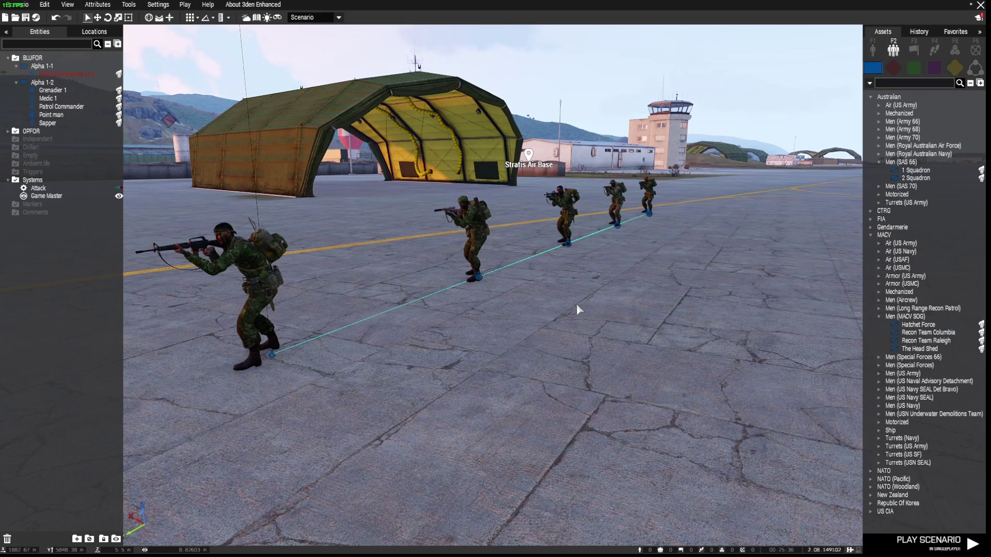
key("d")
mouse_move(577, 305)
right_mouse_down()
mouse_move(551, 306)
mouse_move(564, 310)
right_mouse_up()
key("s")
key("q")
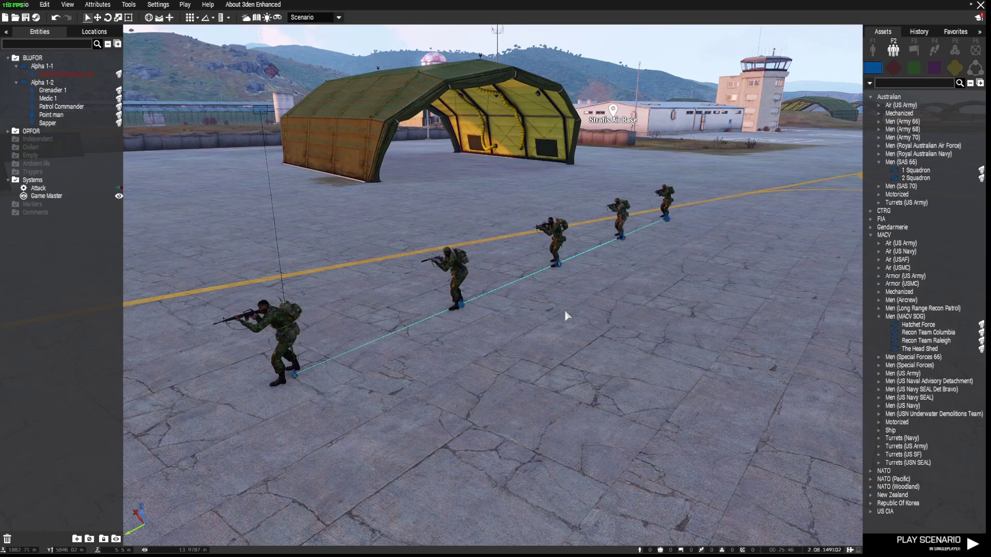
right_click_drag(564, 309, 513, 318)
key("s")
key("w")
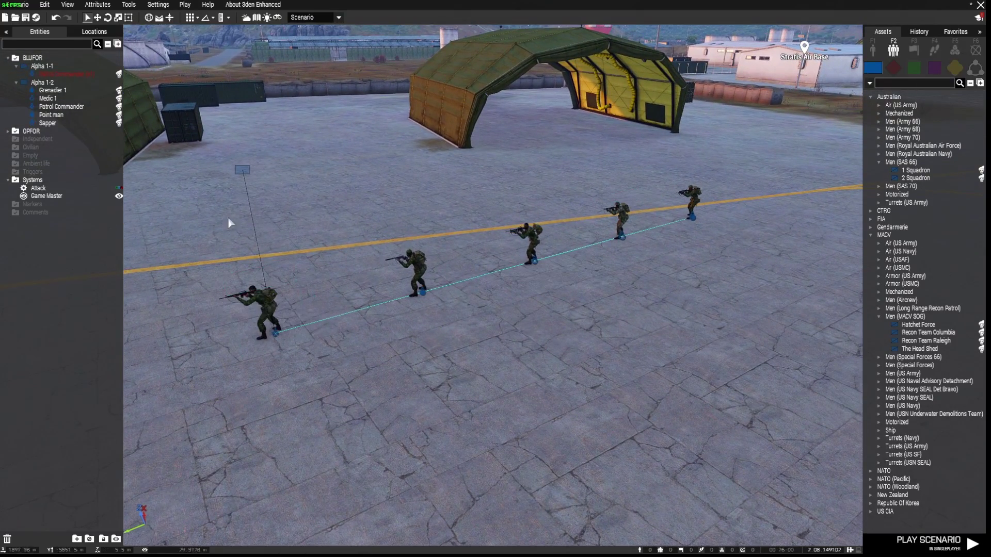
left_click_drag(757, 390, 757, 390)
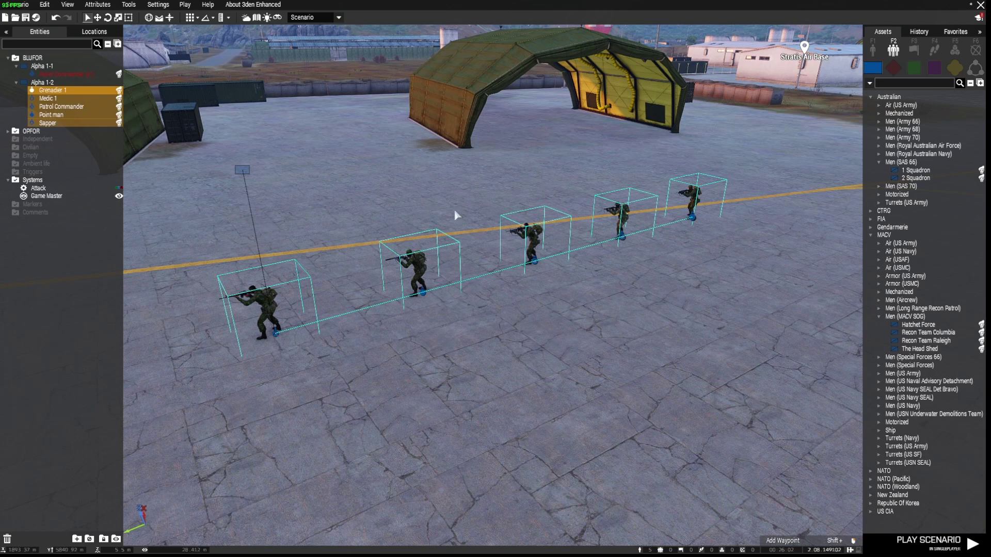
left_click(537, 335)
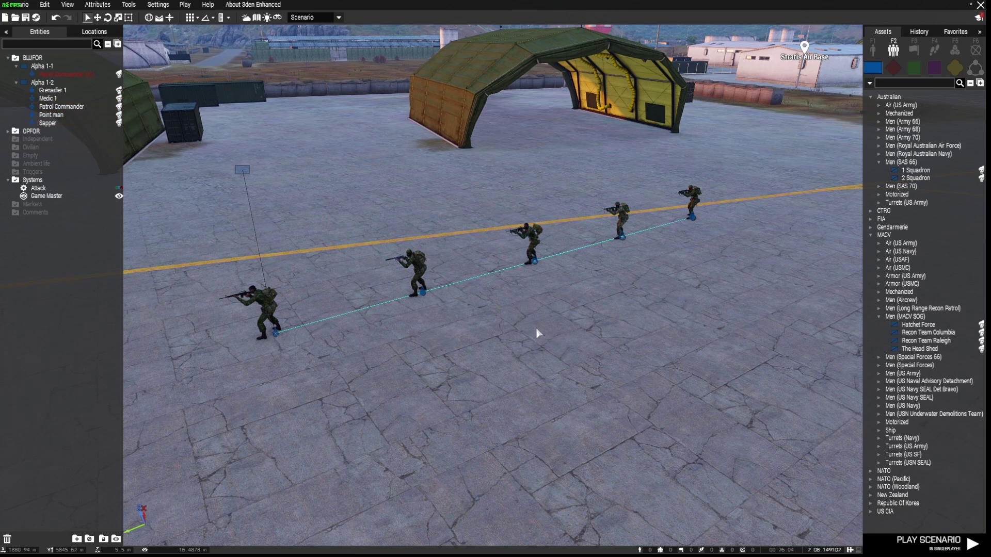
Place a CBA Patrol module on the tarmac beside the squad's Patrol Commander.
left_click(955, 50)
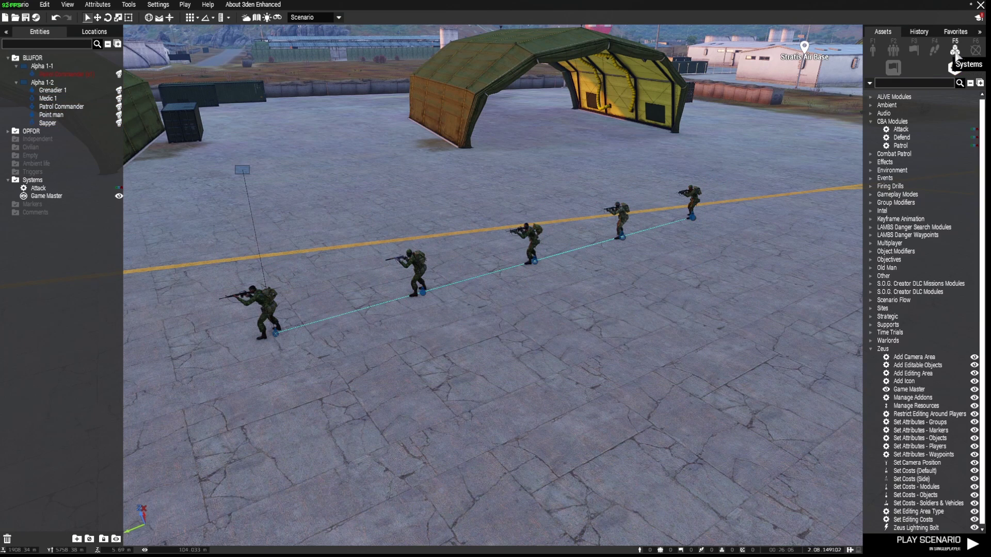
scroll(871, 124, "down", 2)
left_click(871, 121)
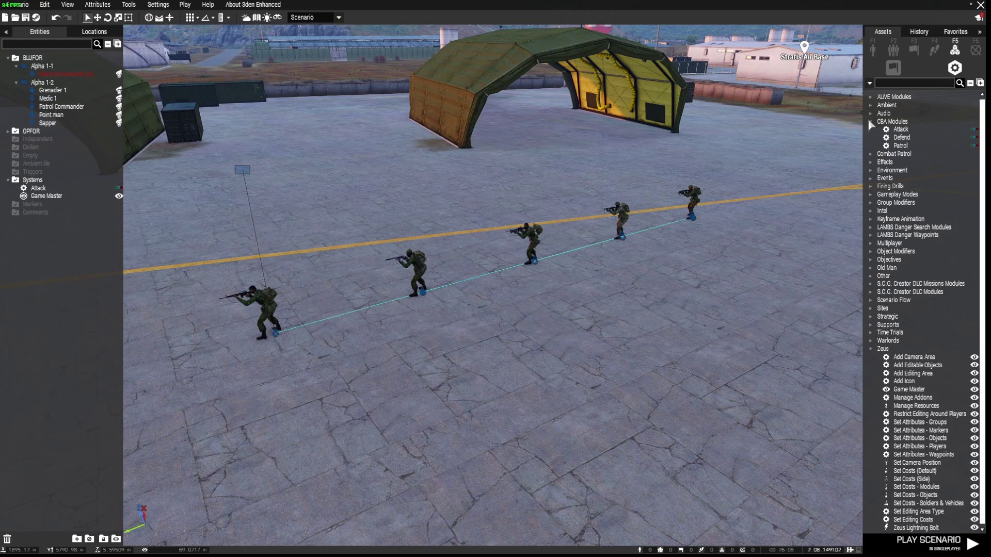
left_click(901, 147)
right_click_drag(676, 248, 644, 266)
key("s")
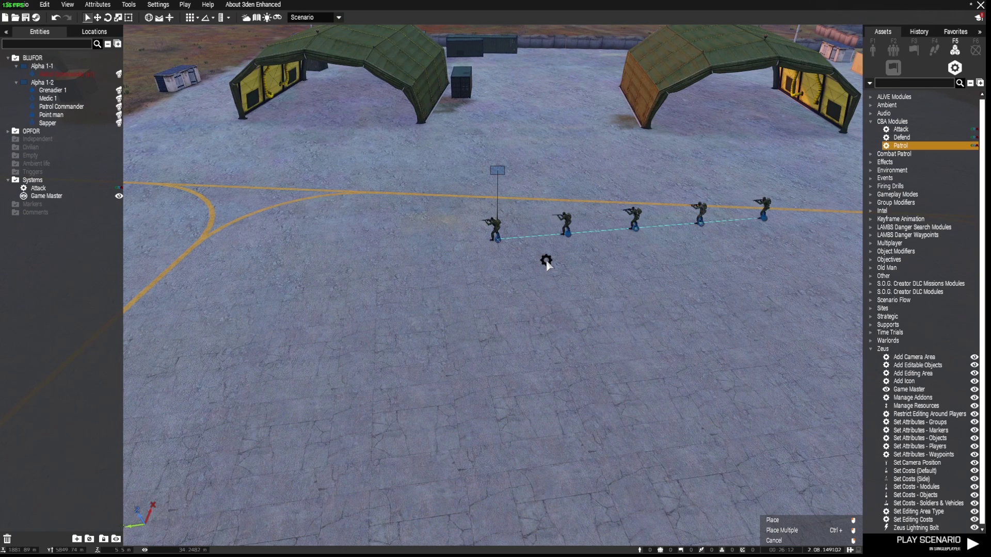
left_click(546, 261)
Configure the Patrol module with Module Position as patrol center, Safe behavior, Open Fire combat mode and File formation.
double_click(546, 261)
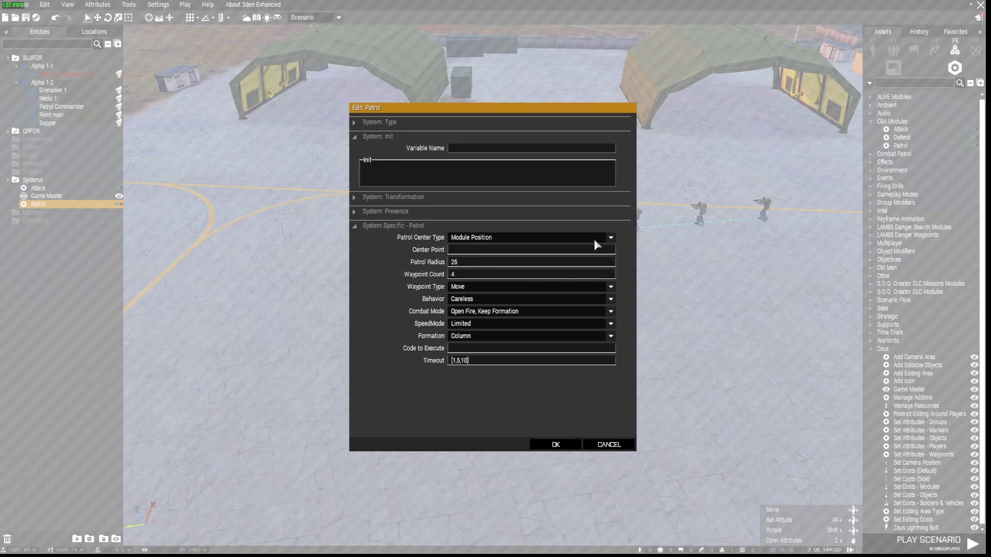
left_click(611, 238)
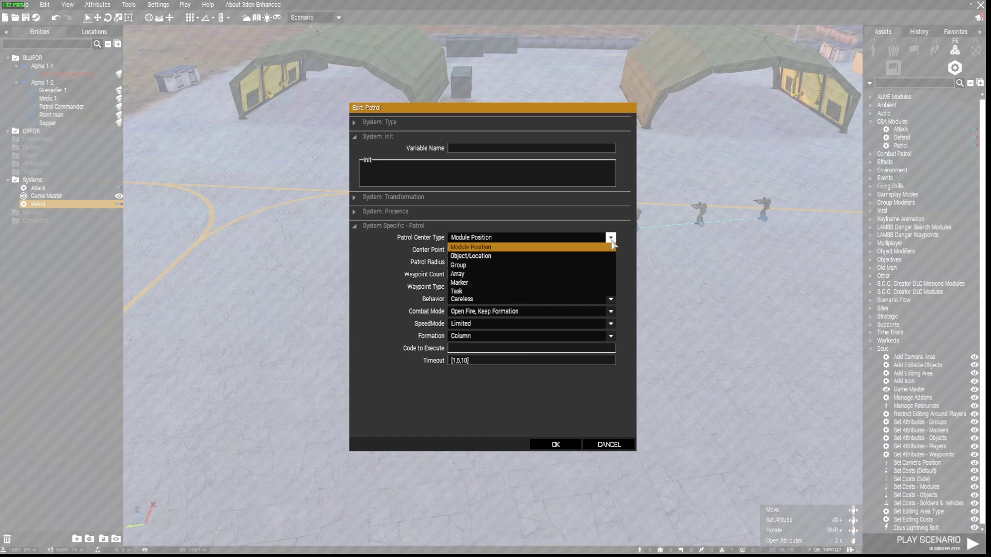
left_click(611, 243)
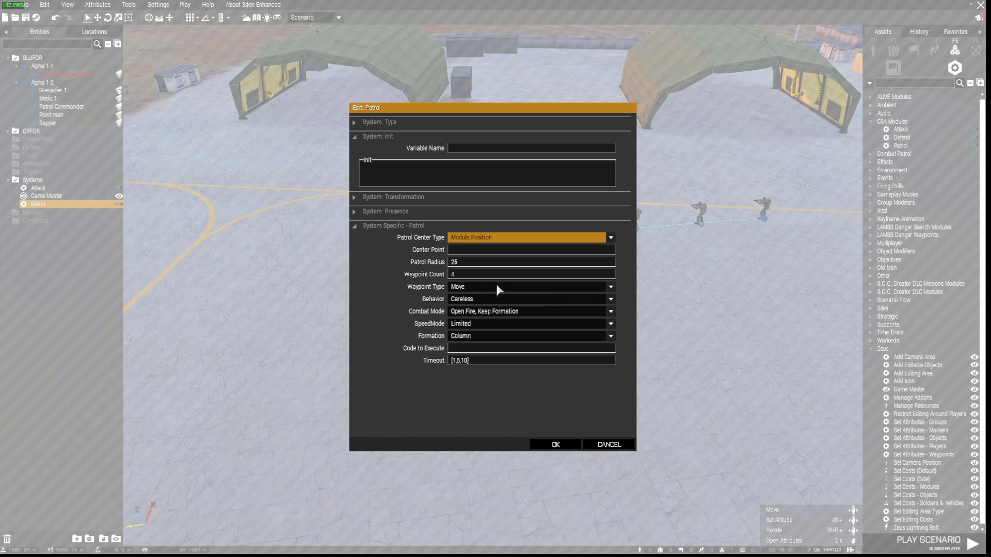
left_click(611, 300)
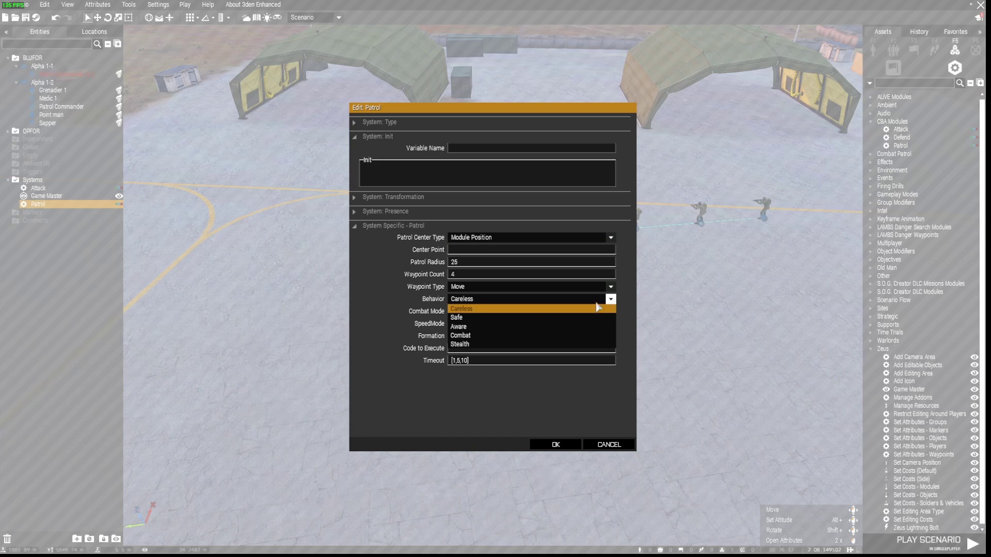
left_click(484, 318)
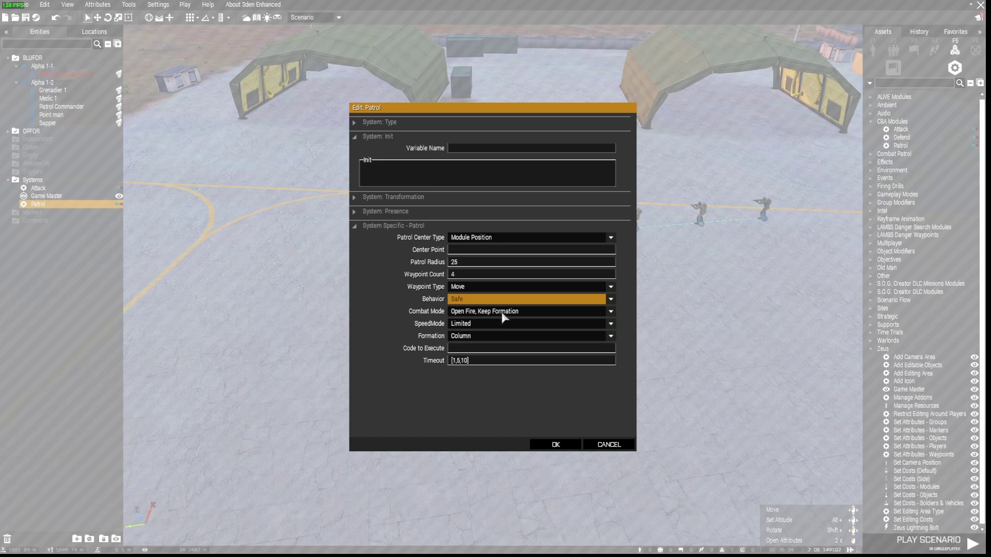
left_click(505, 315)
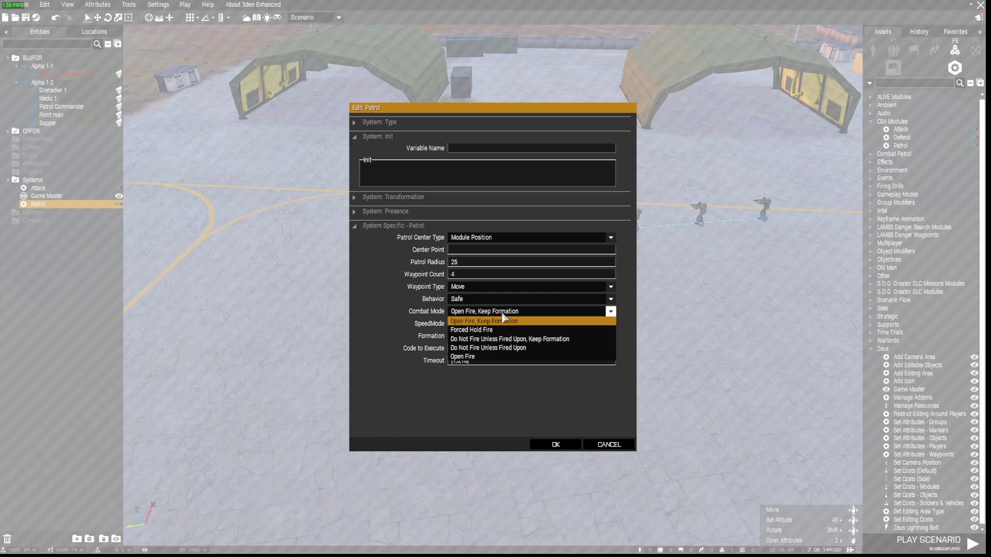
left_click(490, 356)
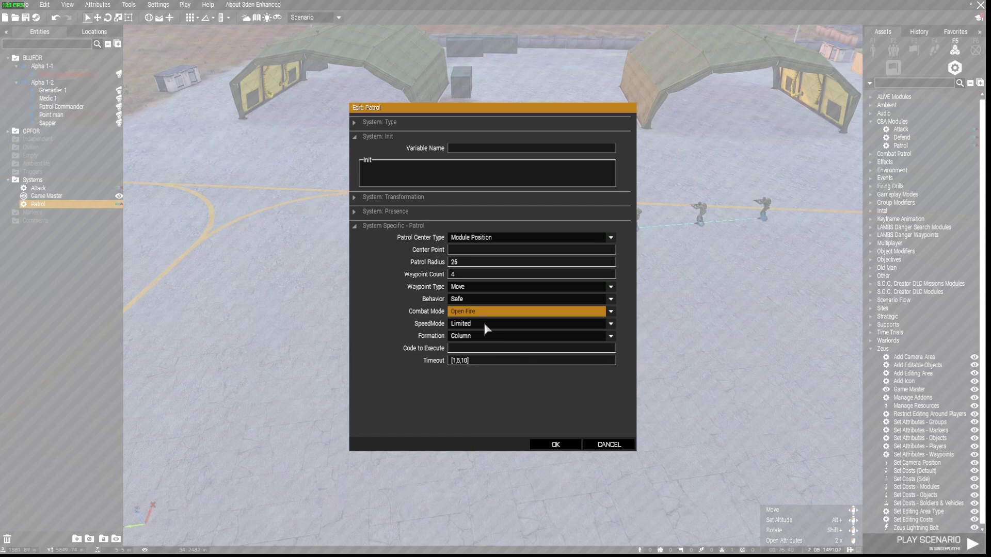
left_click(610, 337)
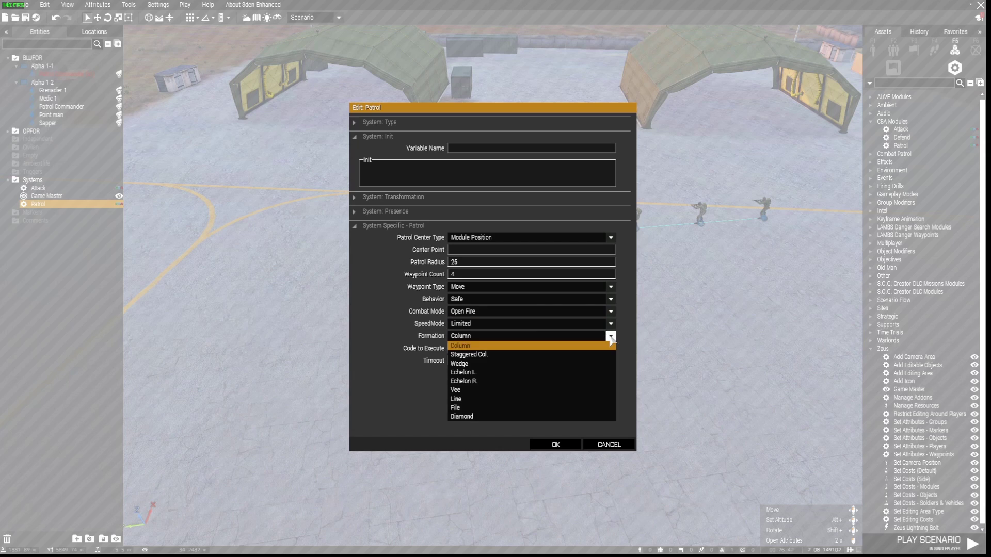
left_click(499, 408)
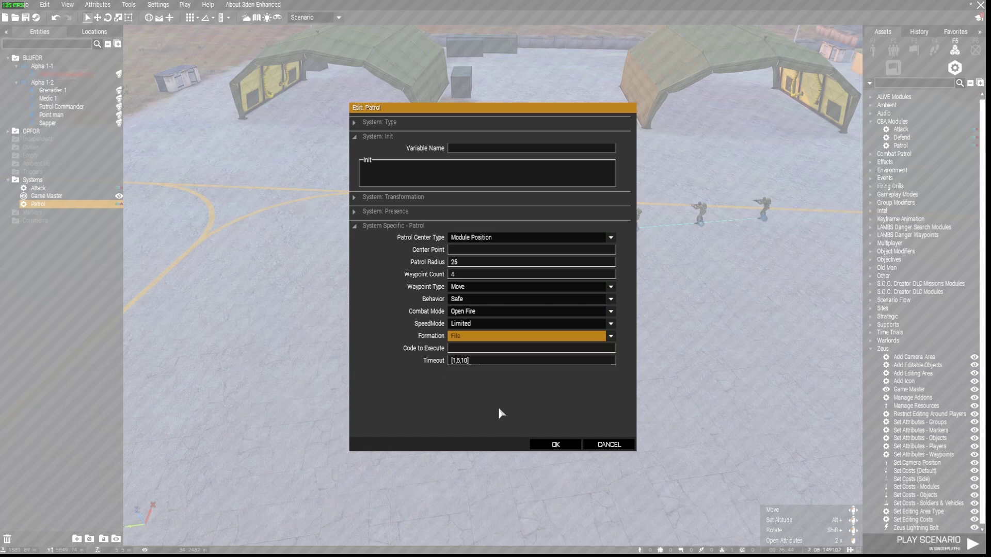
left_click(560, 446)
right_click_drag(560, 444, 569, 435)
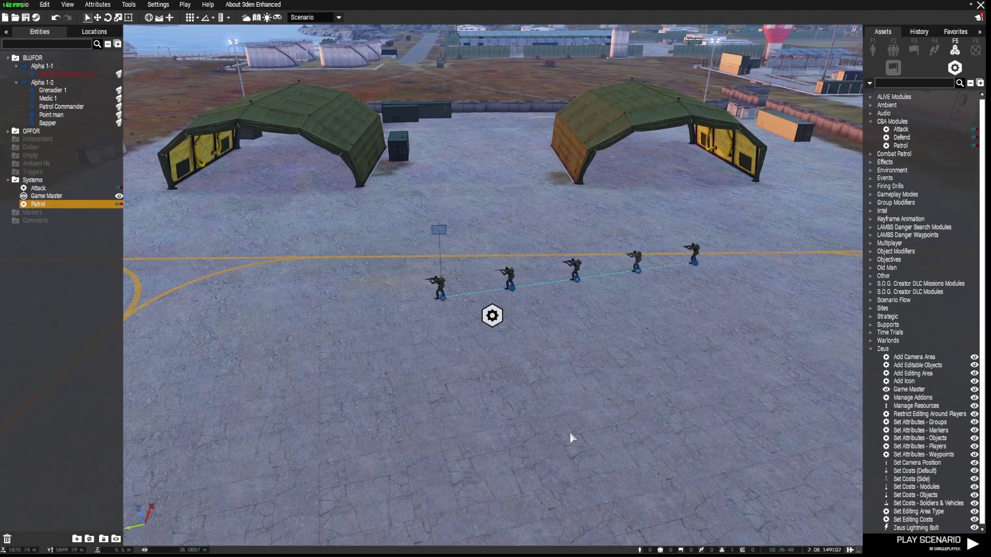
Nudge the Patrol module slightly and sync the Patrol Commander to it.
mouse_move(493, 322)
left_mouse_down()
mouse_move(508, 367)
mouse_move(497, 324)
mouse_move(487, 323)
left_mouse_up()
left_click(438, 287)
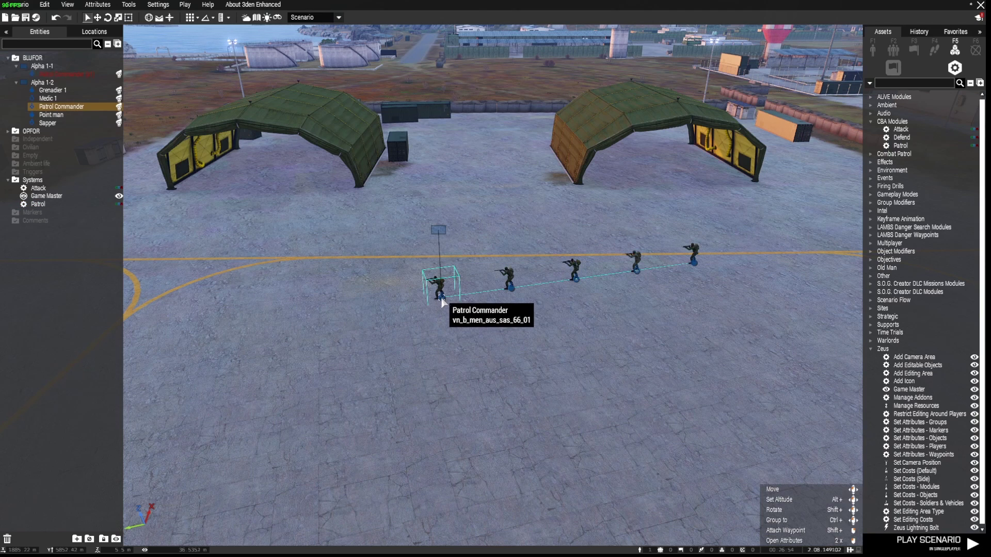
right_click(441, 267)
mouse_move(527, 274)
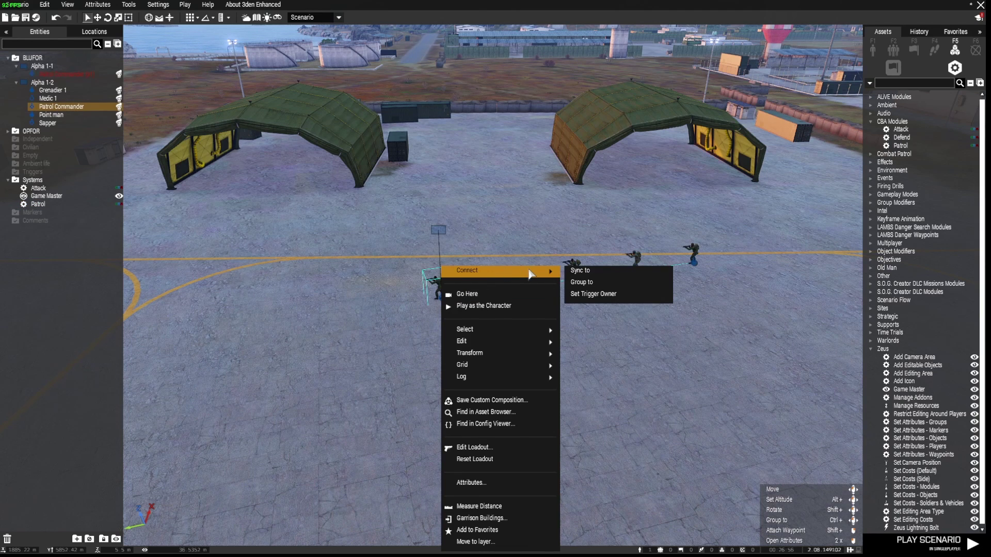
left_click(588, 271)
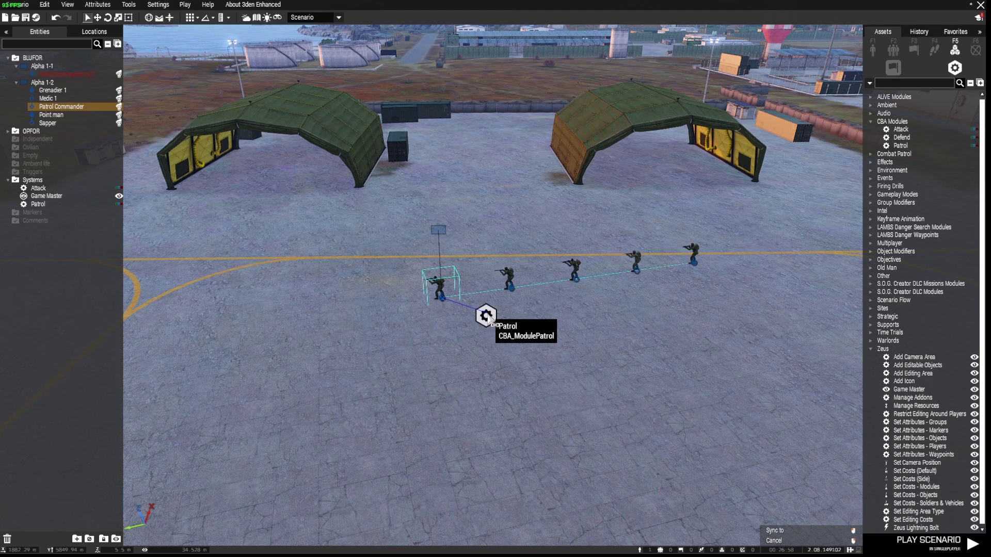
left_click(487, 317)
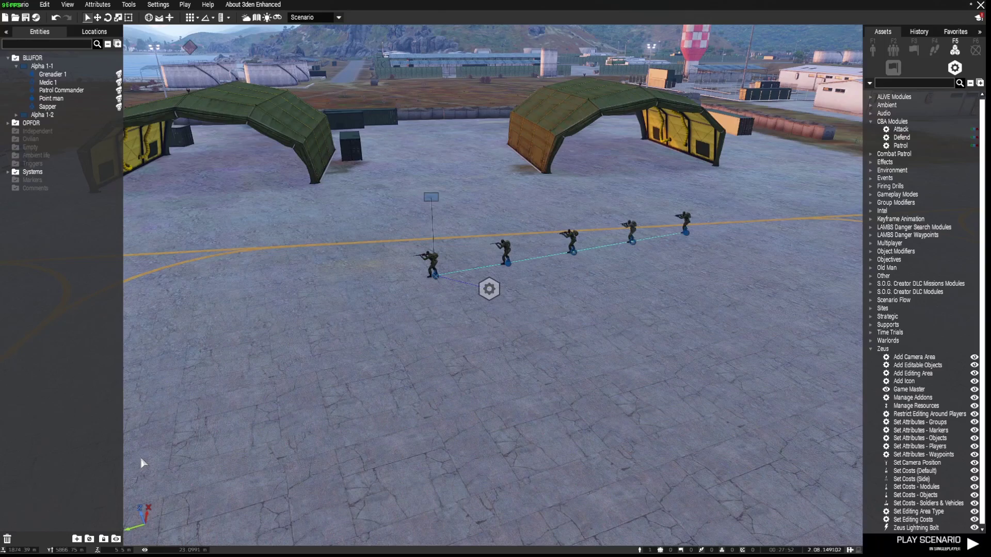
Review the Patrol module's Patrol Radius setting in its attributes.
double_click(489, 290)
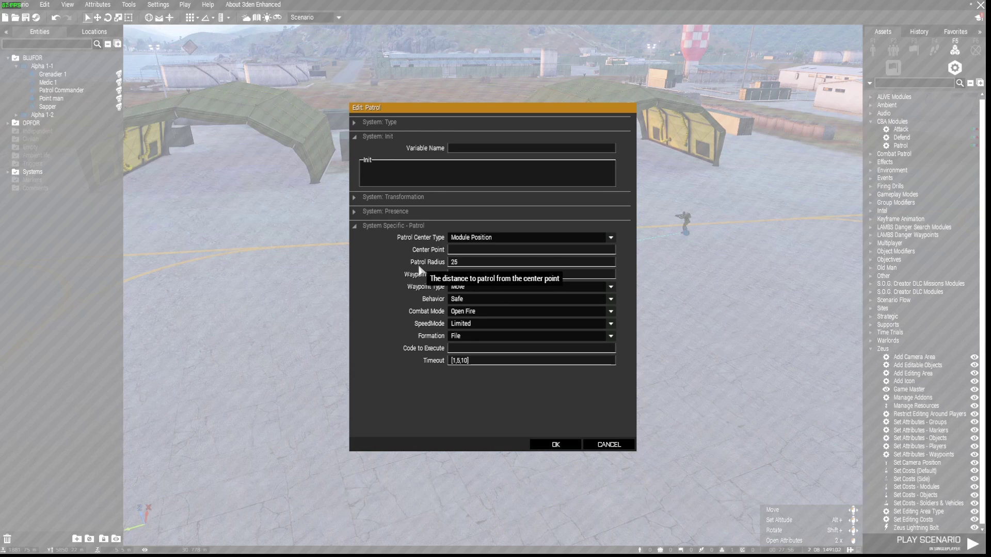
double_click(459, 263)
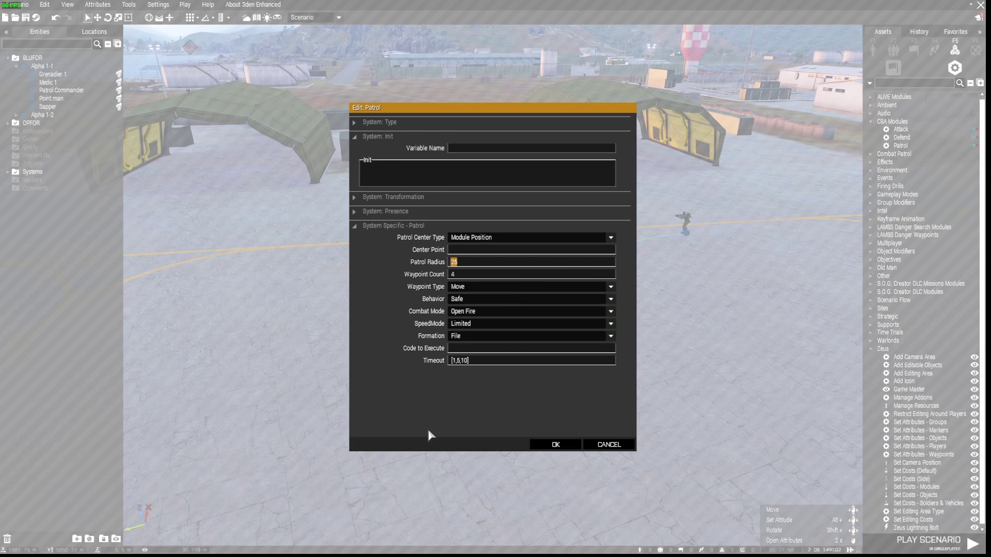
left_click(536, 445)
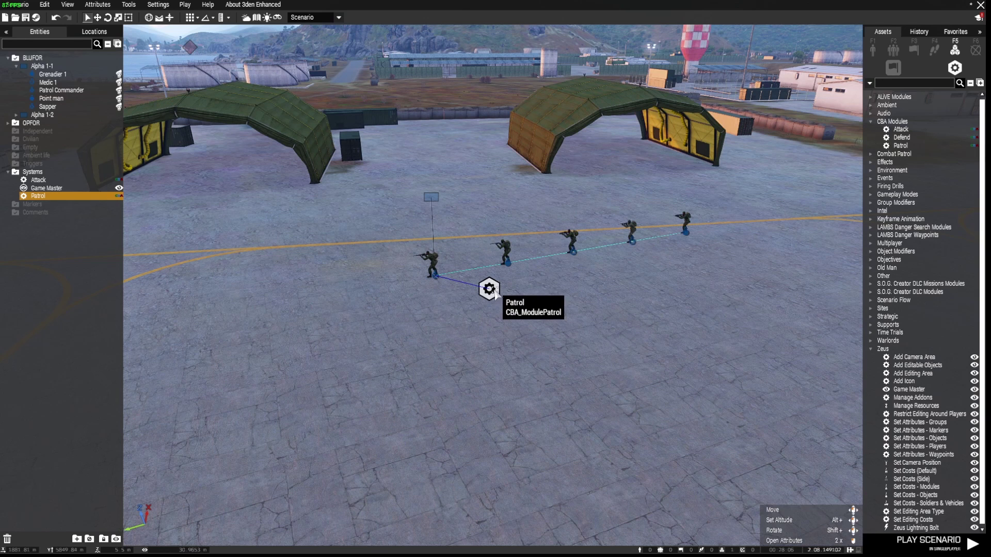
Play the scenario and speed up time to observe how the squad patrols.
left_click(927, 544)
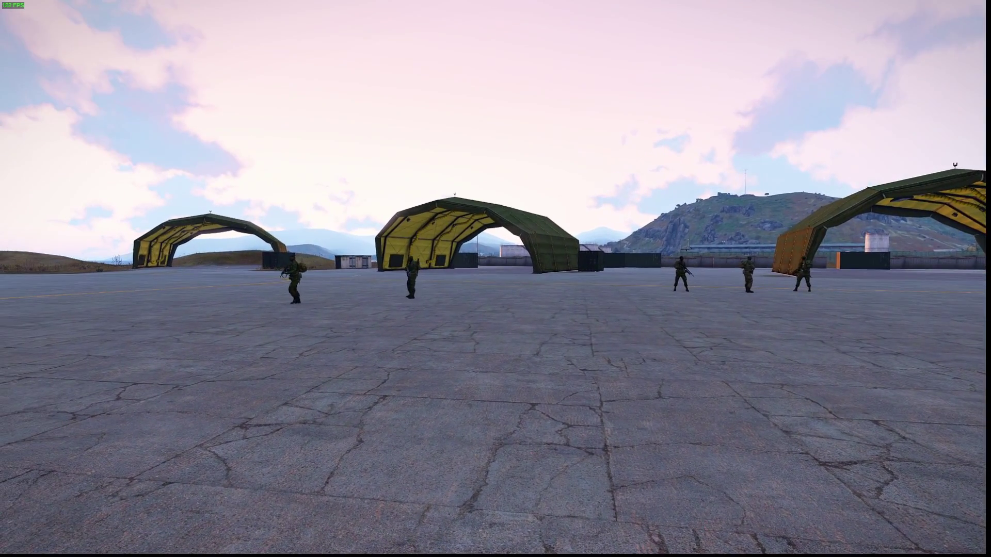
key("equal")
key("equal")
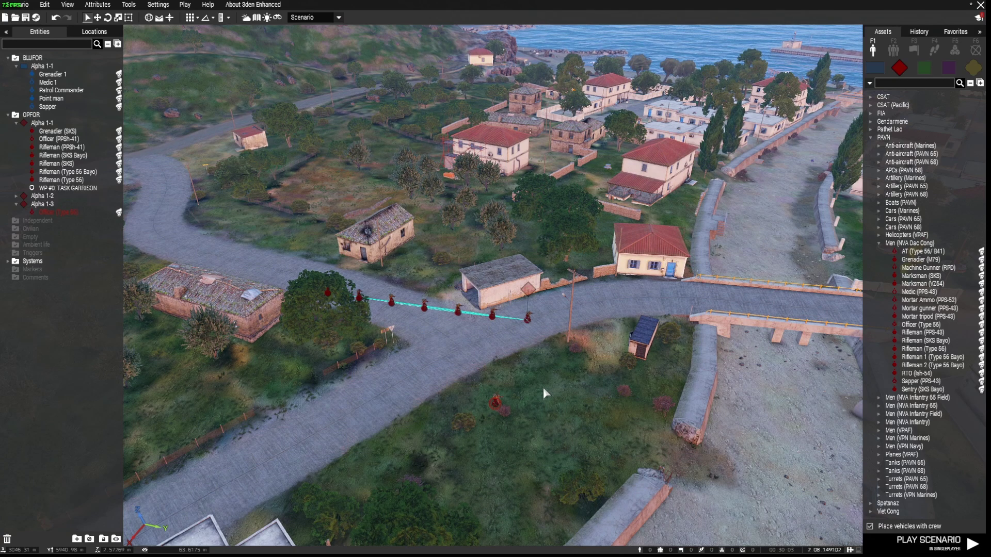
Examine the OPFOR Alpha 1-1 squad lined up on the road at the village junction.
key("d")
right_click_drag(544, 388, 483, 382)
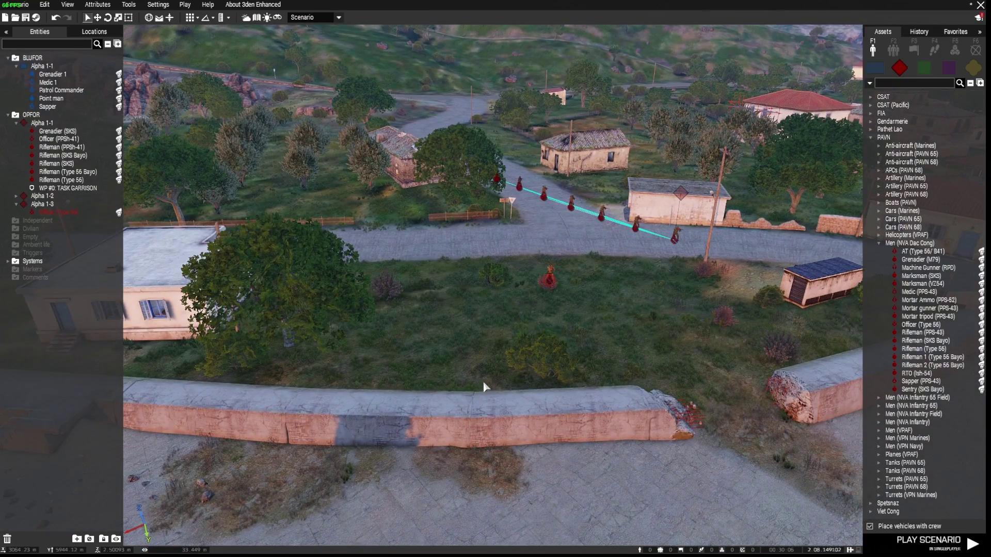
key("w")
key("s")
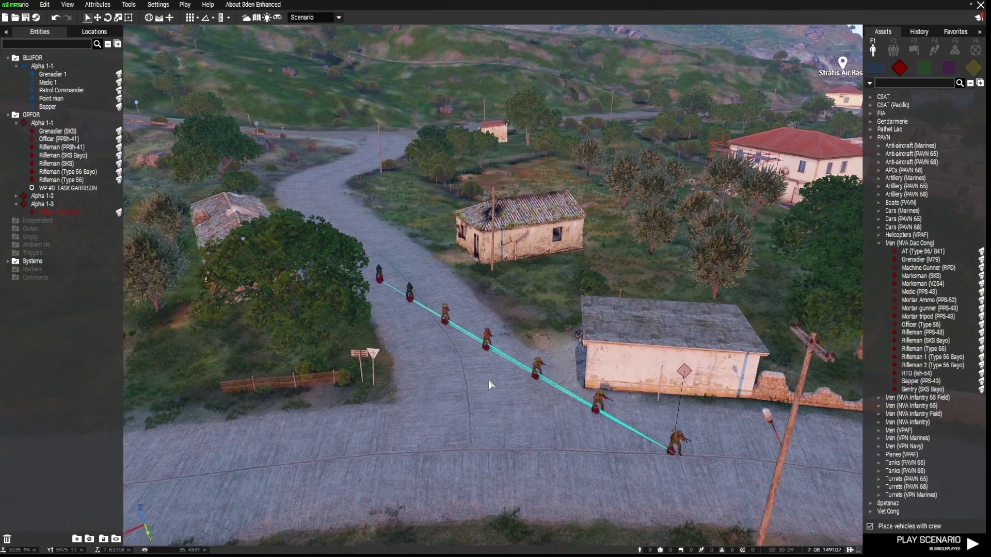
right_click_drag(495, 389, 470, 387)
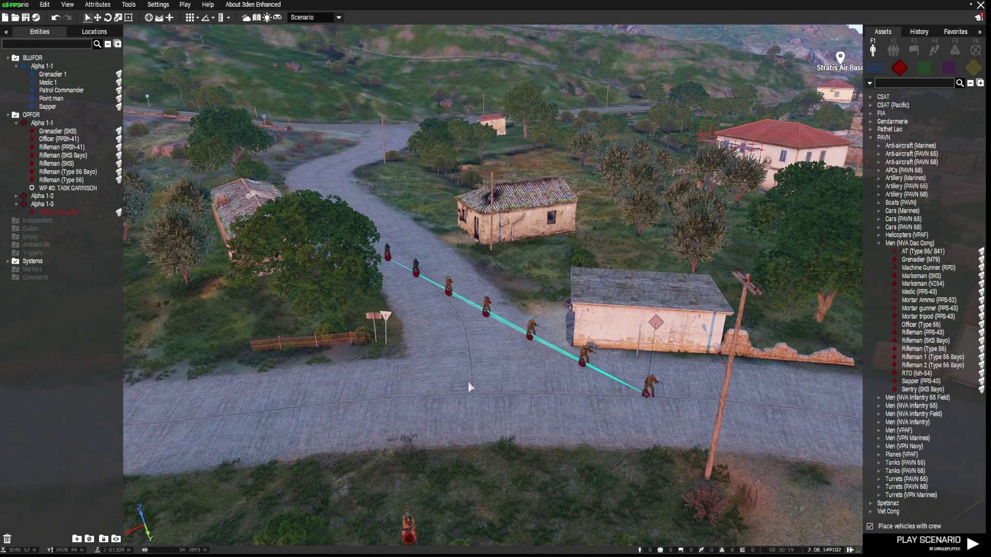
right_click_drag(469, 387, 478, 387)
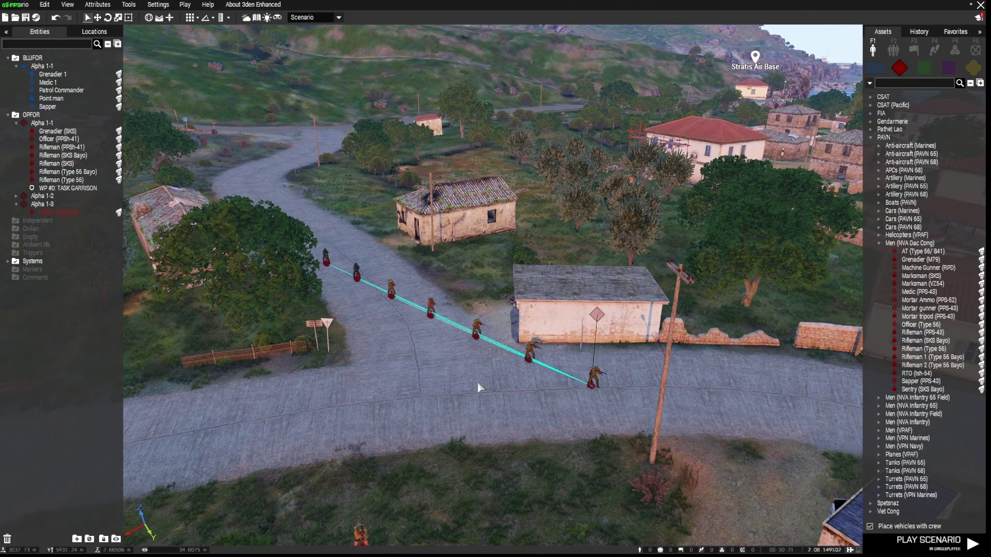
key("w")
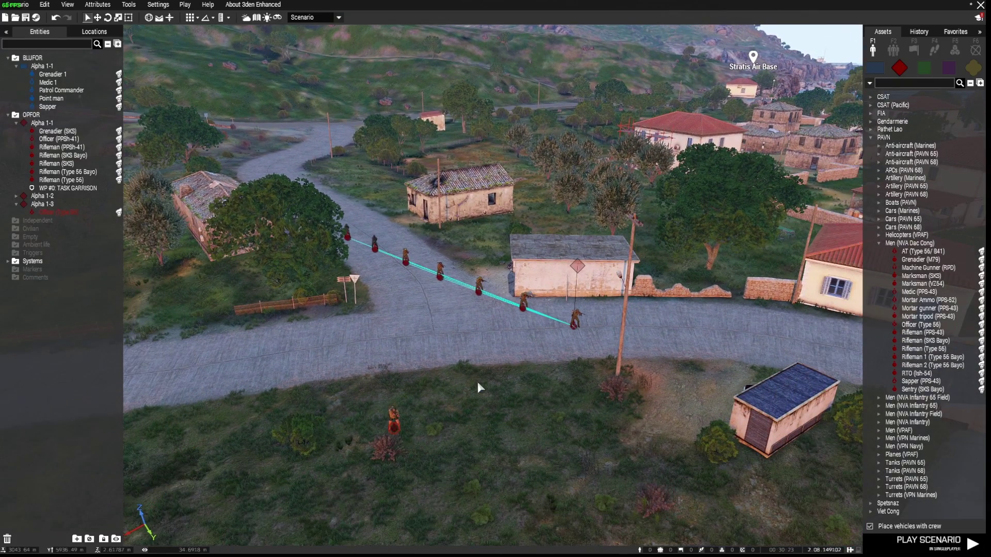
right_click_drag(539, 403, 493, 404)
left_click_drag(259, 237, 601, 398)
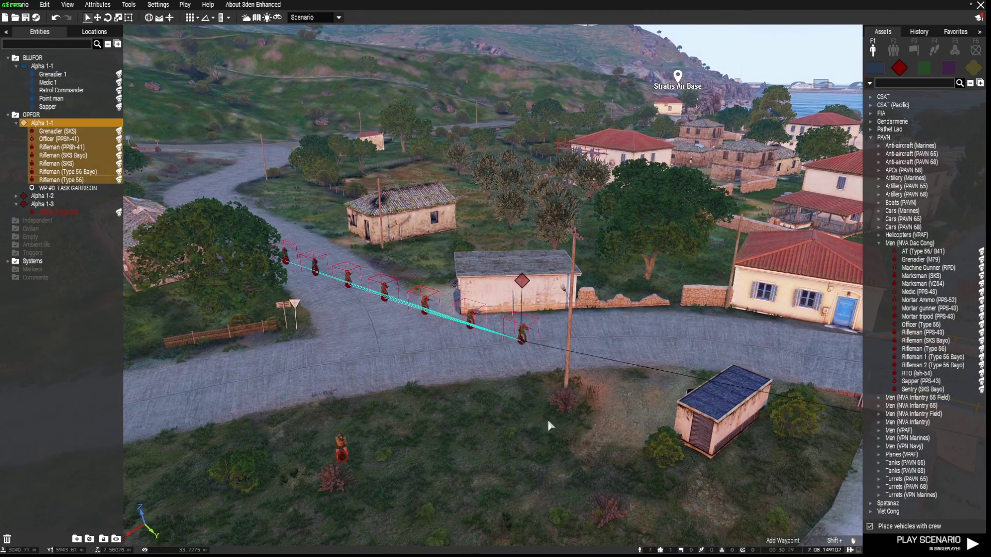
left_click(546, 417)
Follow the OPFOR squad's waypoint line into the village and select its TASK GARRISON waypoint.
right_click_drag(524, 346, 628, 398)
right_click_drag(594, 411, 453, 414)
left_click(470, 405)
key("s")
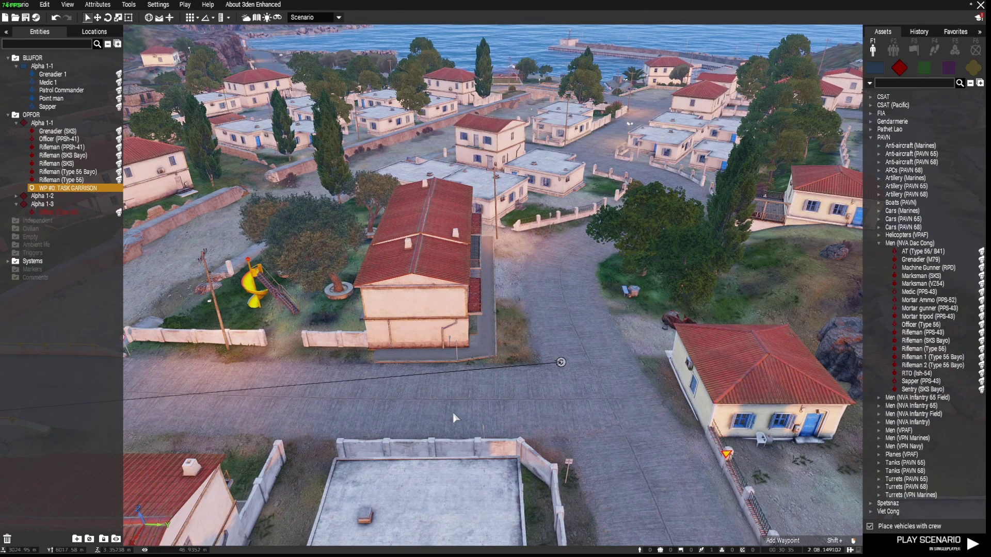
Review the Advanced AI [LAMBS] waypoint types among the waypoint assets.
left_click(596, 409, "shift")
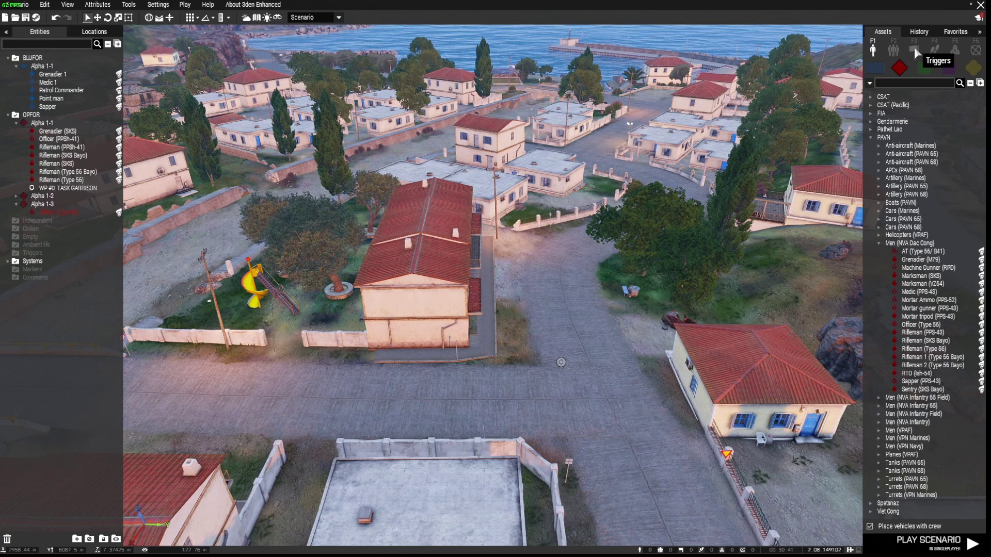
left_click(935, 51)
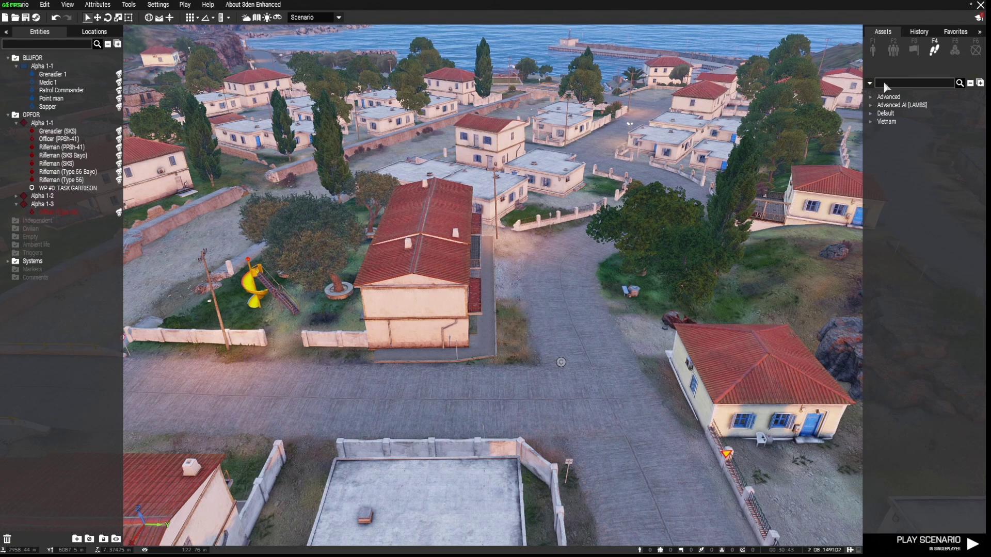
left_click(871, 106)
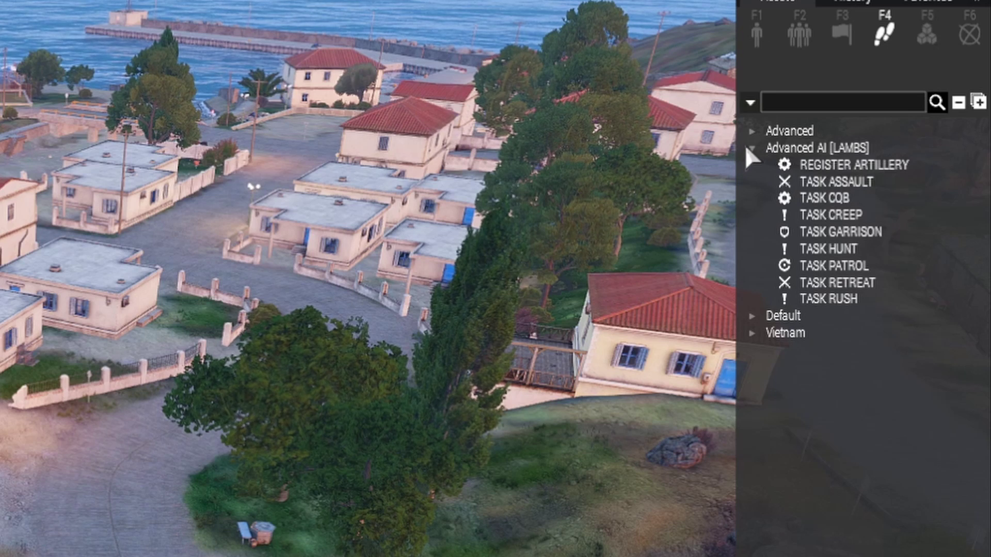
left_click(748, 148)
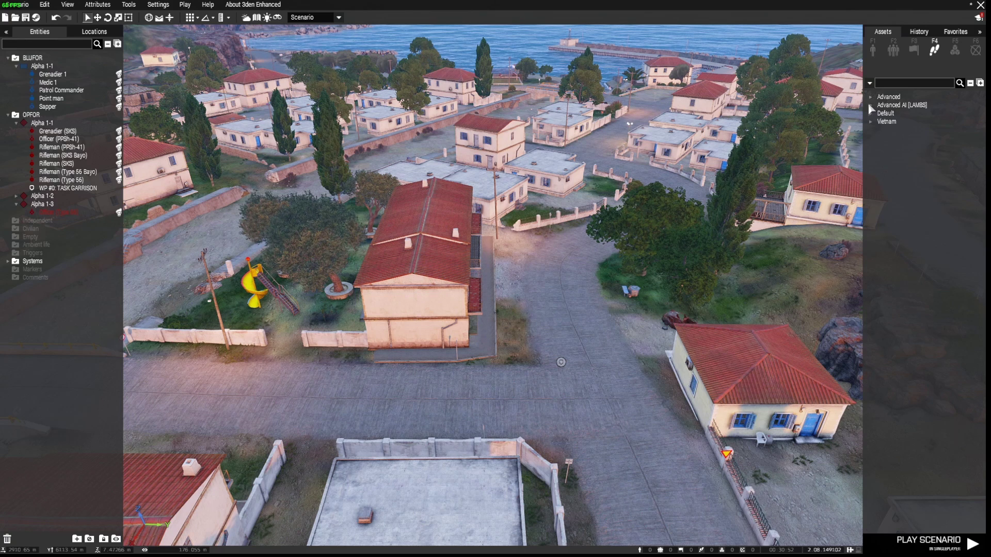
Select the OPFOR squad's TASK GARRISON waypoint at the road junction and examine the squad's approach and the surrounding buildings.
double_click(561, 363)
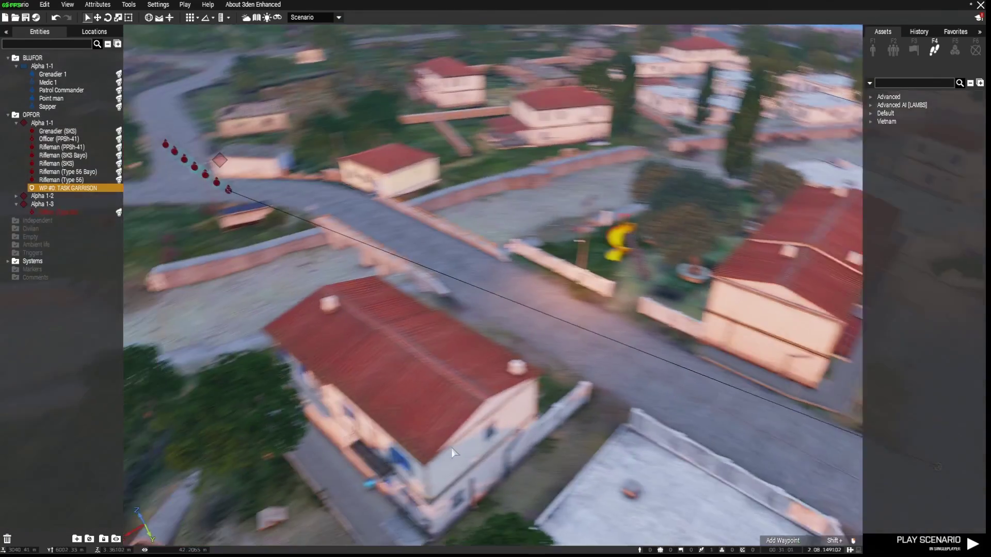
right_click_drag(454, 453, 435, 444)
key("w")
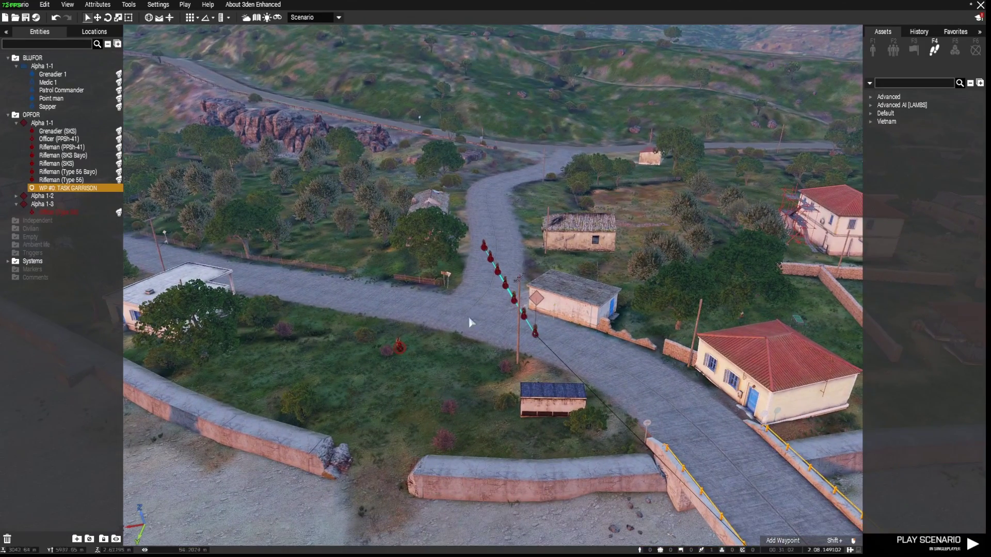
key("s")
key("d")
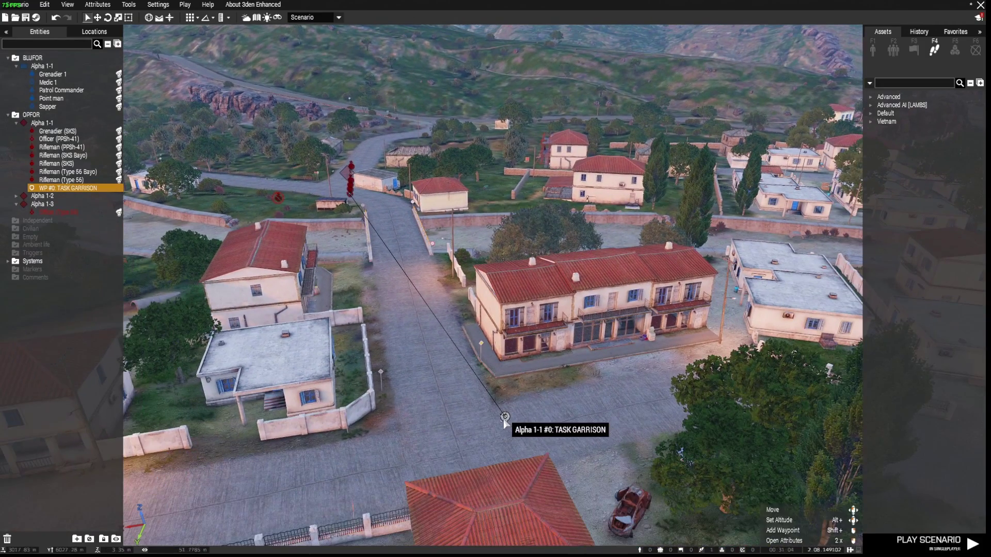
key("a")
mouse_move(438, 447)
right_mouse_down()
mouse_move(495, 455)
mouse_move(434, 463)
right_mouse_up()
key("w")
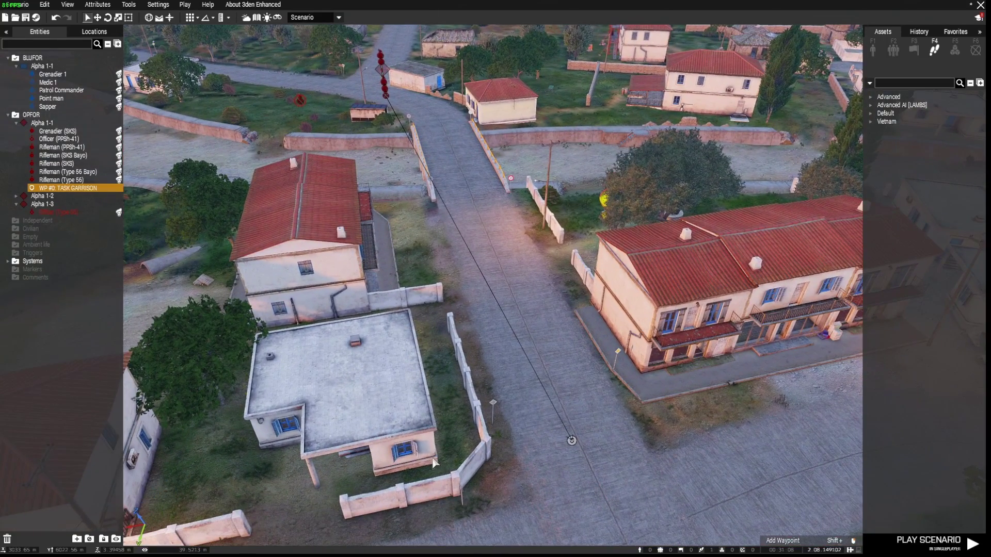
key("s")
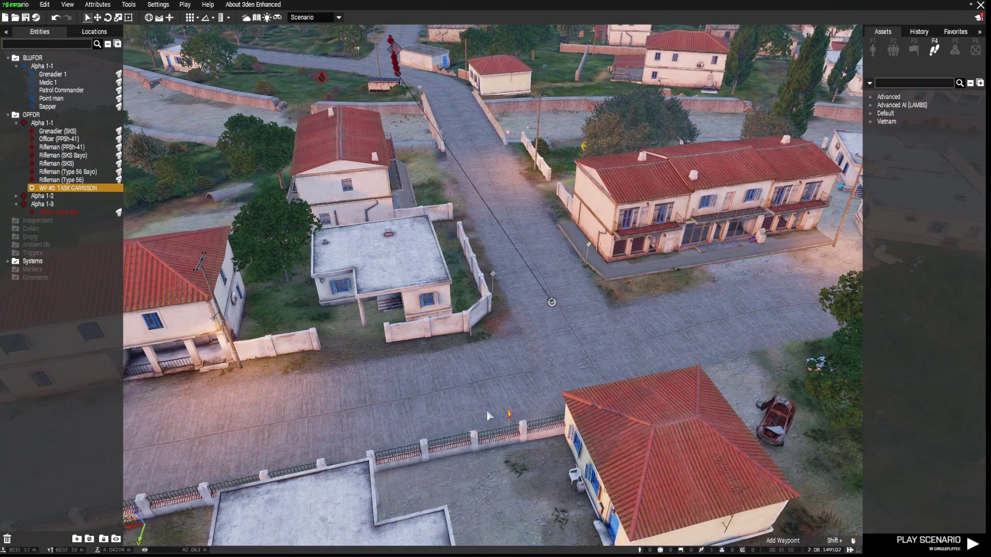
right_click_drag(450, 378, 535, 375)
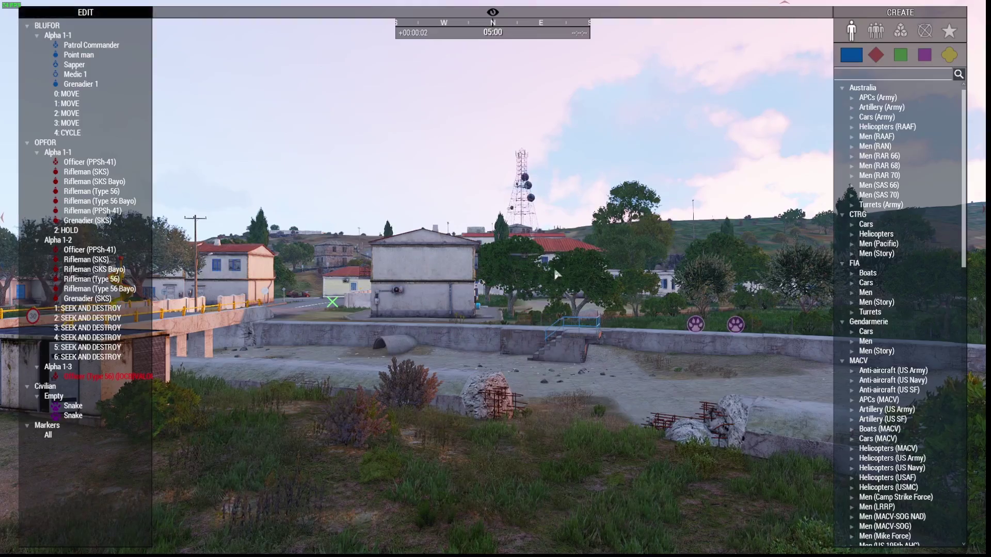
Play the scenario and watch from above how the OPFOR squad garrisons the buildings around its waypoint.
right_click_drag(555, 272, 363, 310)
key("q")
key("s")
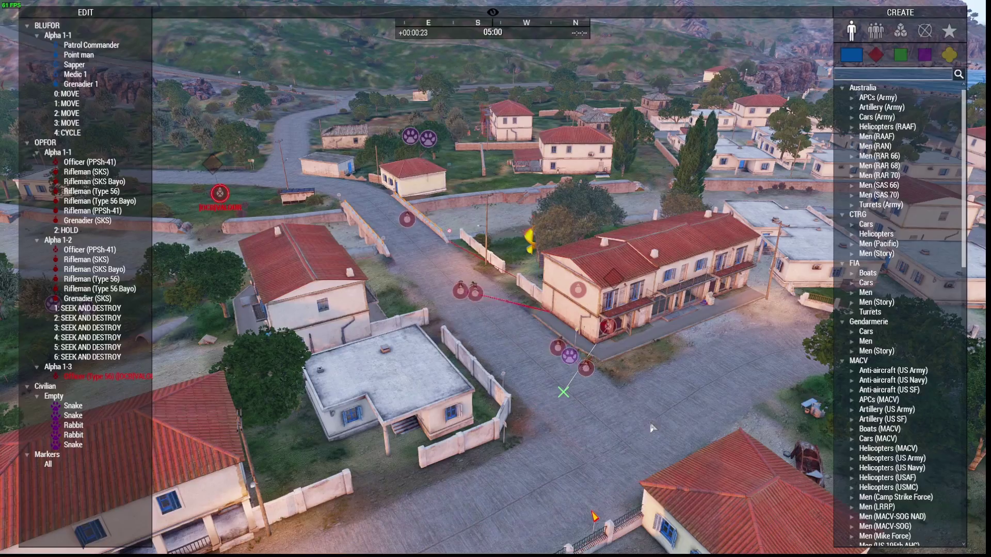
key("w")
key("z")
right_click_drag(653, 428, 447, 411)
key("d")
key("a")
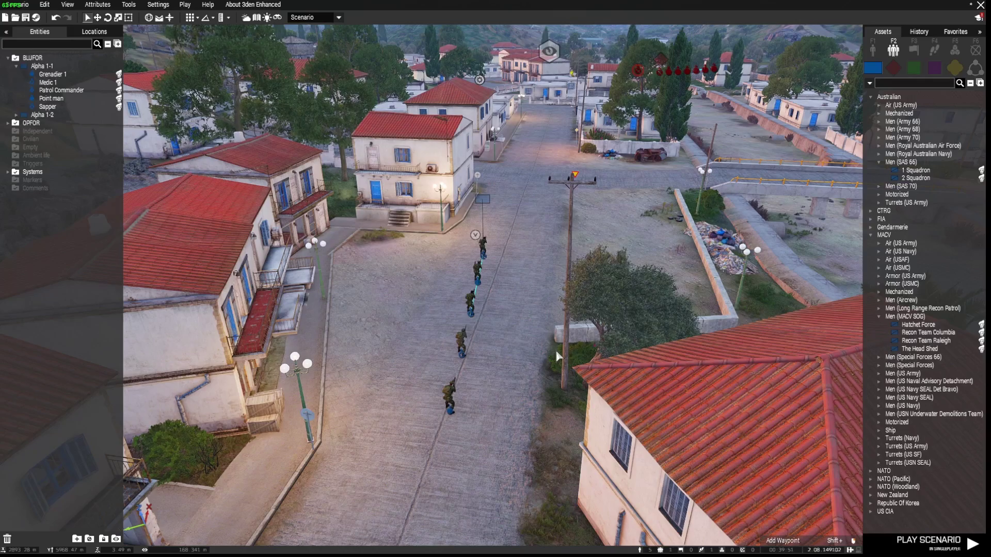
Delete the extra waypoint placed beside the garrison waypoint at the village junction.
key("d")
right_click_drag(562, 340, 437, 341)
key("w")
key("w")
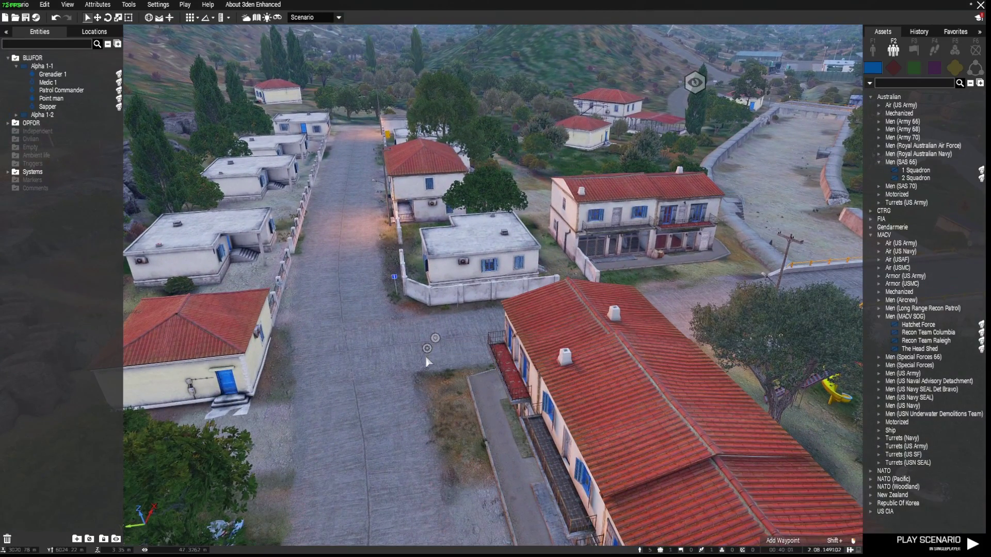
key("Delete")
Examine the route between the BLUFOR Alpha 1-2 squad and the OPFOR squad lined up on the bridge.
mouse_move(427, 356)
right_mouse_down()
mouse_move(165, 370)
mouse_move(178, 354)
mouse_move(417, 360)
right_mouse_up()
key("w")
key("s")
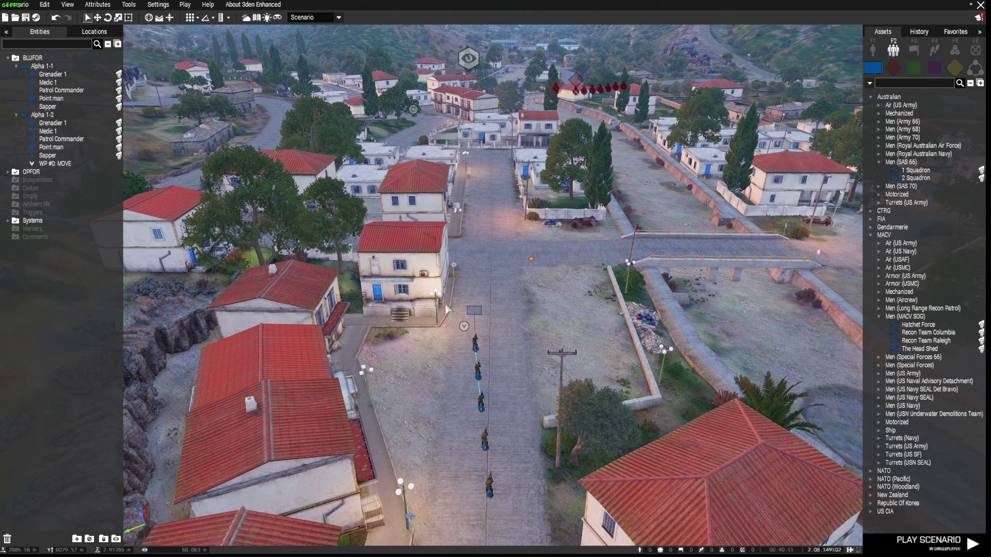
key("w")
right_click_drag(536, 479, 353, 454)
key("w")
key("q")
key("s")
key("q")
left_click(462, 304)
key("w")
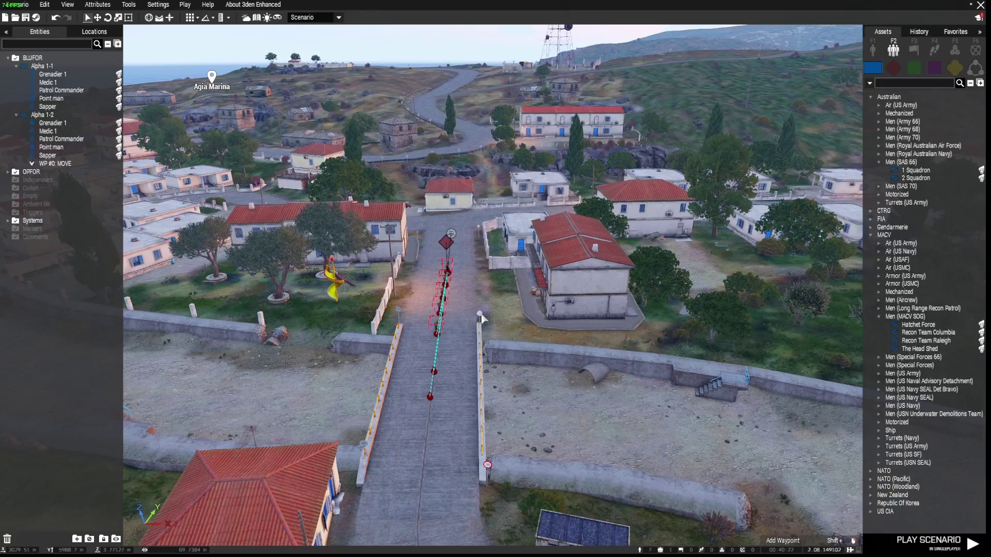
right_click_drag(479, 315, 676, 325)
key("w")
key("a")
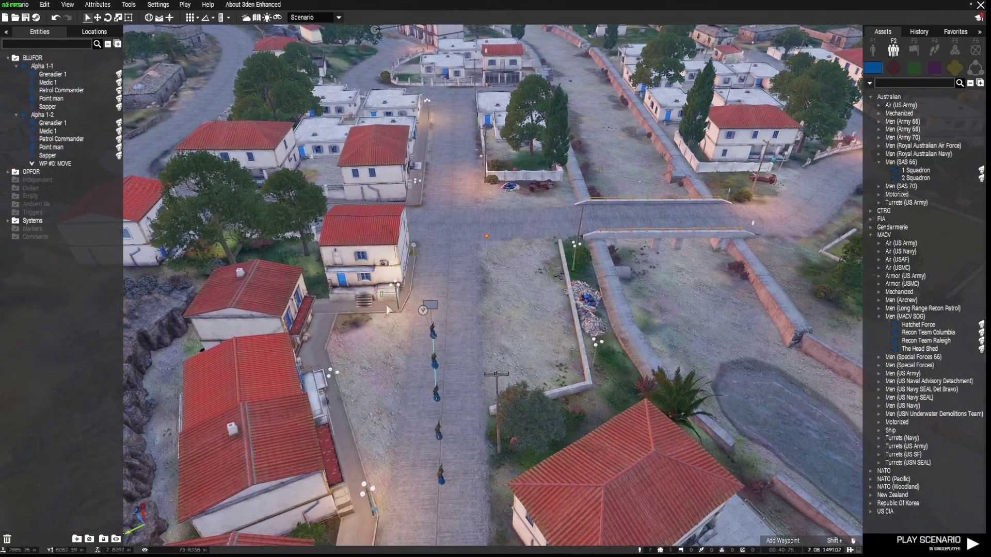
Move the BLUFOR Alpha 1-2 squad and its Move waypoint back onto the road beside the beach.
key("w")
key("d")
left_click_drag(460, 304, 415, 298)
right_click_drag(437, 360, 538, 287)
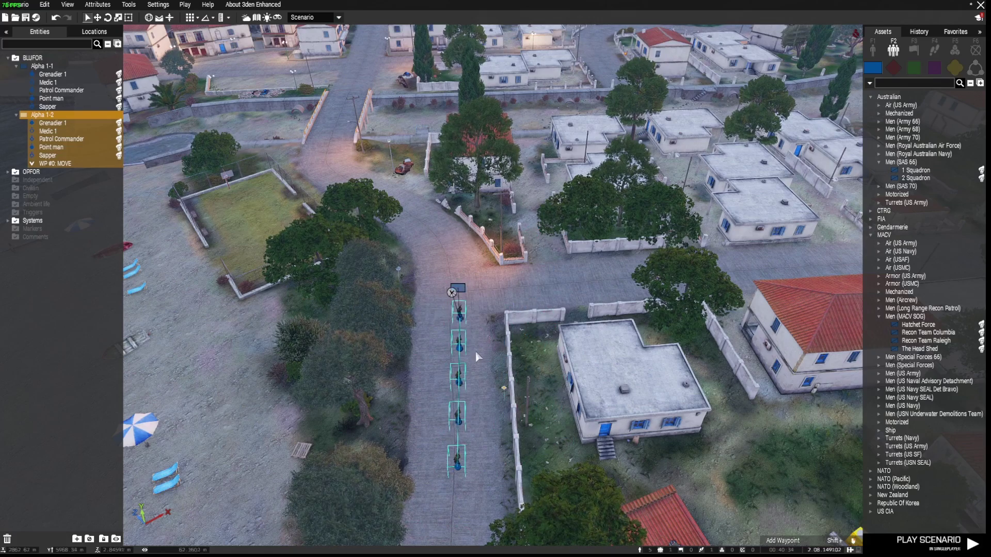
scroll(476, 355, "up", 5)
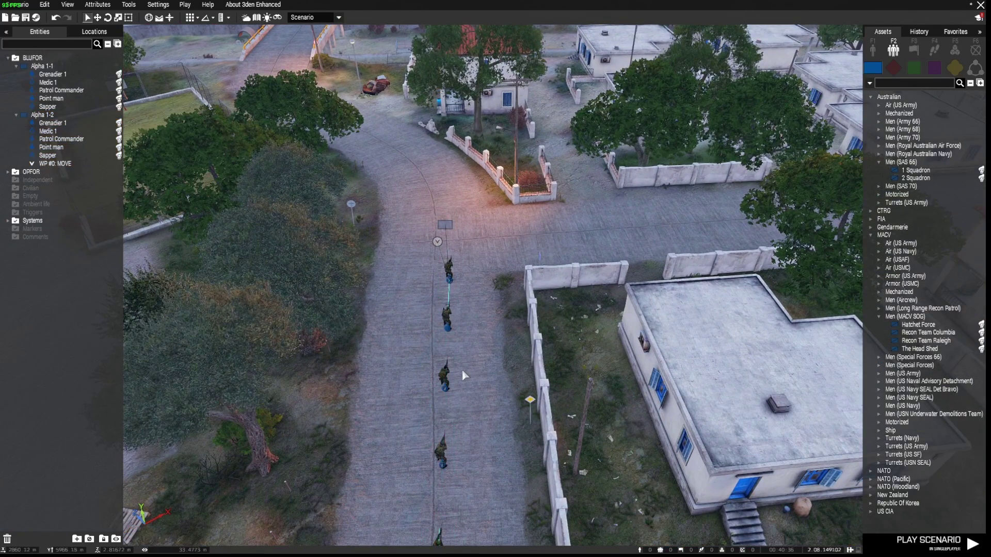
scroll(462, 370, "up", 5)
right_click_drag(462, 367, 508, 367)
scroll(459, 332, "down", 5)
Examine the OPFOR Alpha 1-1 squad on the bridge up close, including the group link to Rifleman (PPSh-41).
key("w")
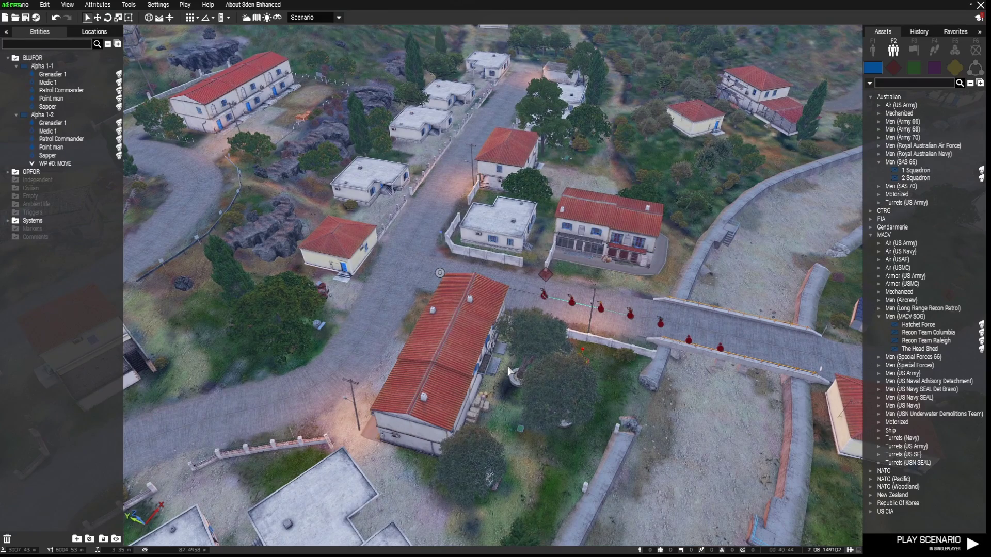
key("s")
key("w")
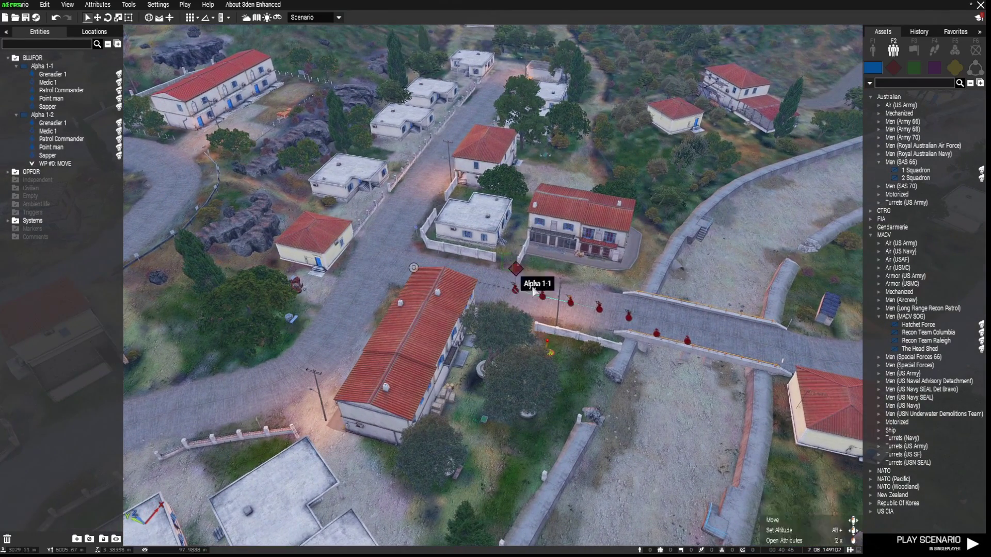
key("d")
right_click(655, 384)
left_click(570, 371)
right_click_drag(570, 371, 549, 343)
scroll(555, 372, "up", 4)
key("w")
key("d")
scroll(555, 372, "up", 4)
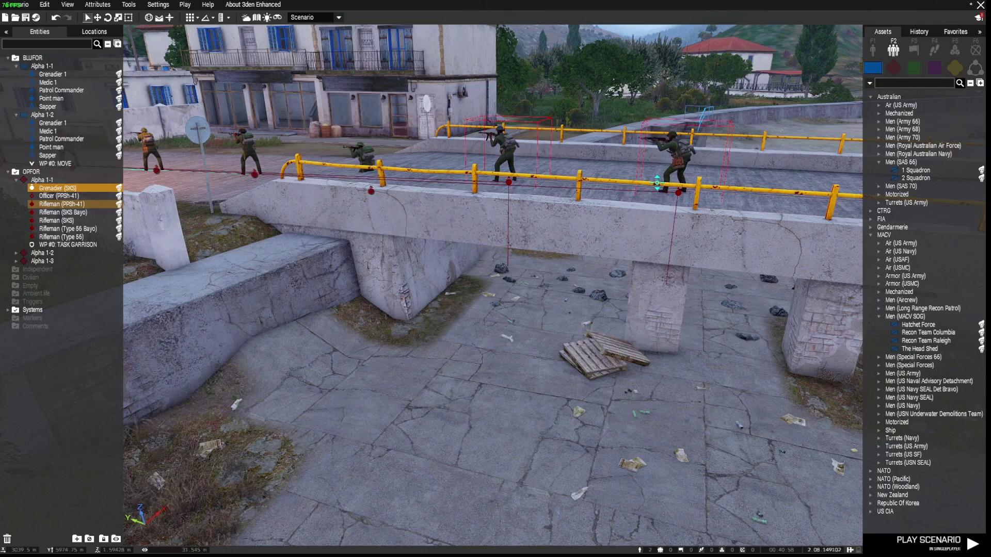
left_click(718, 275)
key("w")
key("a")
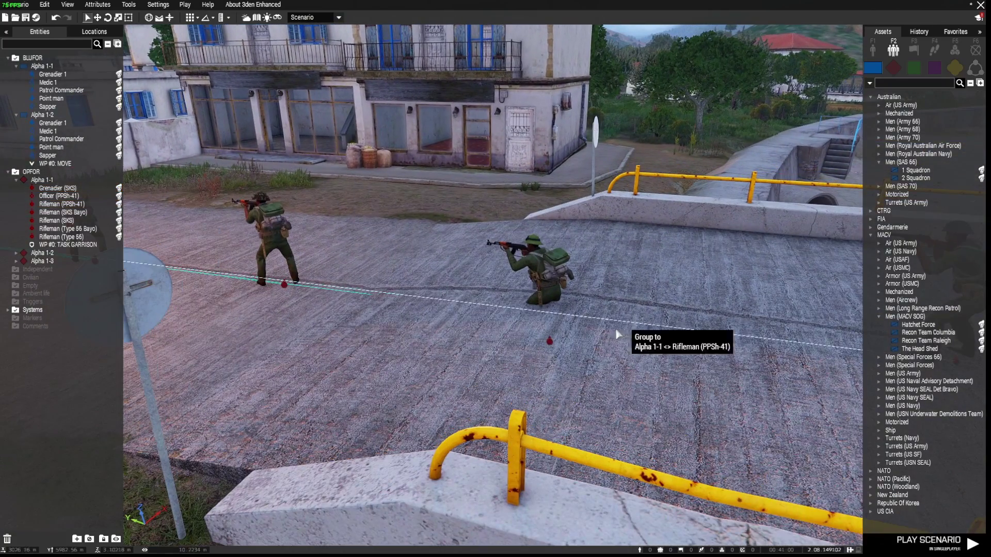
right_click_drag(582, 377, 514, 380)
key("w")
key("q")
key("s")
key("d")
key("w")
key("w")
key("s")
key("w")
key("w")
key("w")
key("q")
key("w")
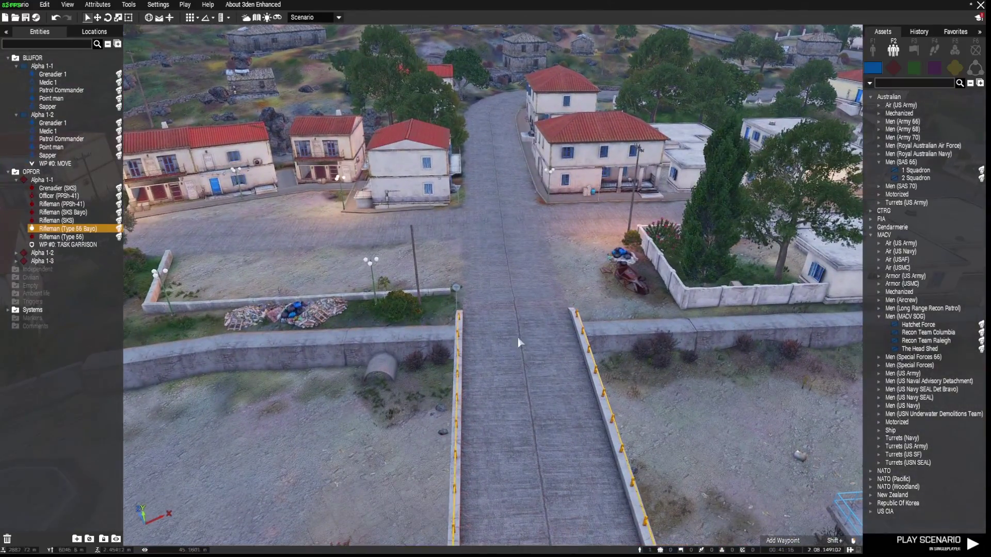
right_click(523, 275, "shift")
key("s")
key("d")
key("w")
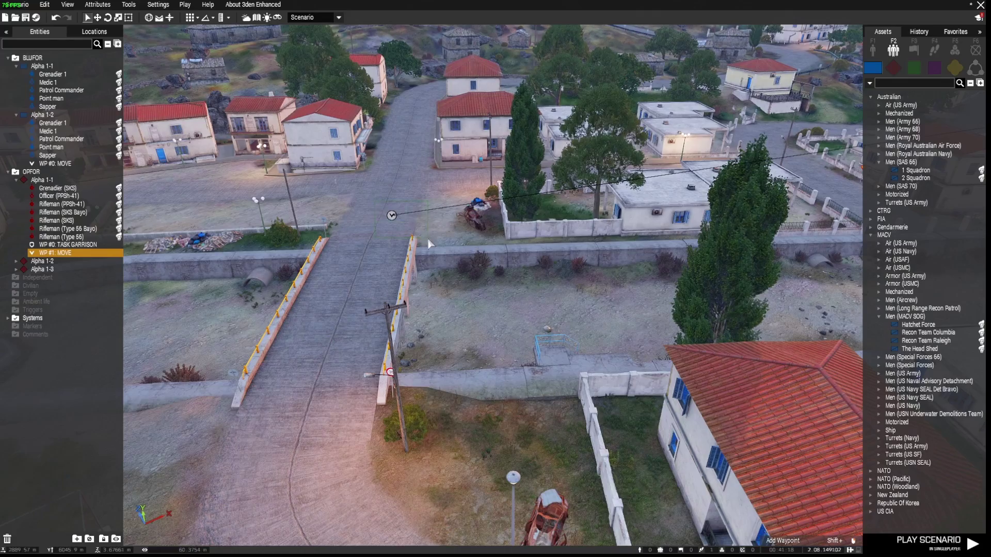
key("s")
right_click_drag(446, 316, 444, 317)
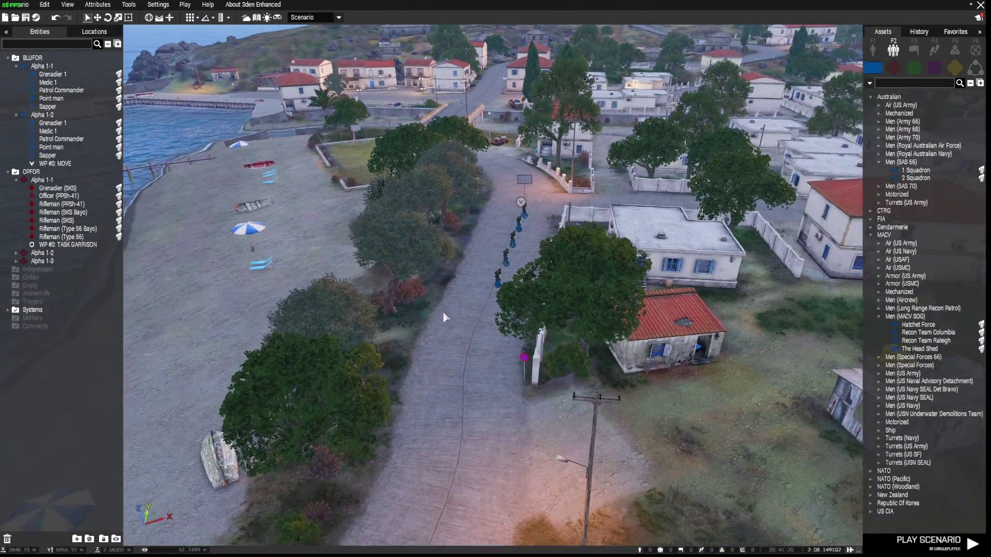
Select BLUFOR Alpha 1-2's Move waypoint and add a second Move waypoint on the road just past the bridge.
key("w")
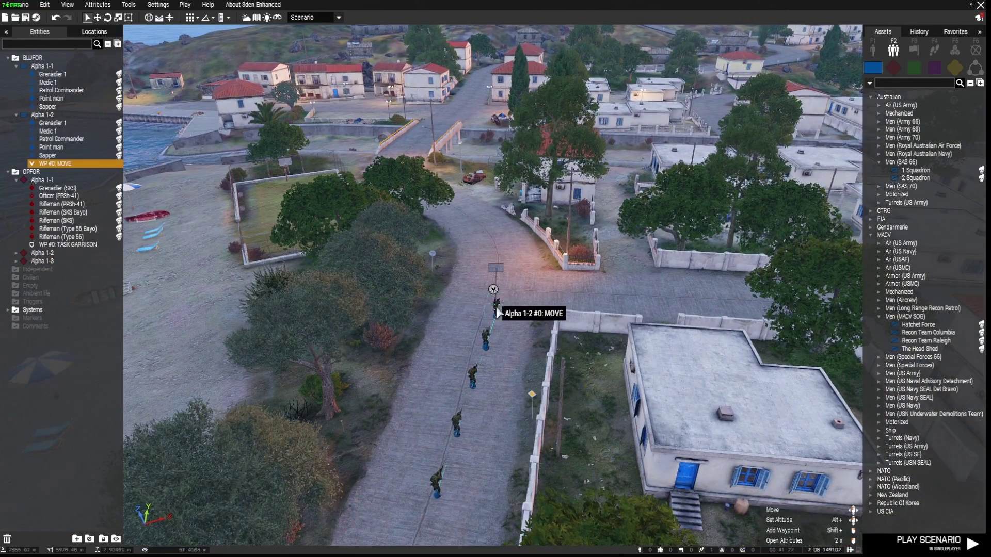
key("w")
key("a")
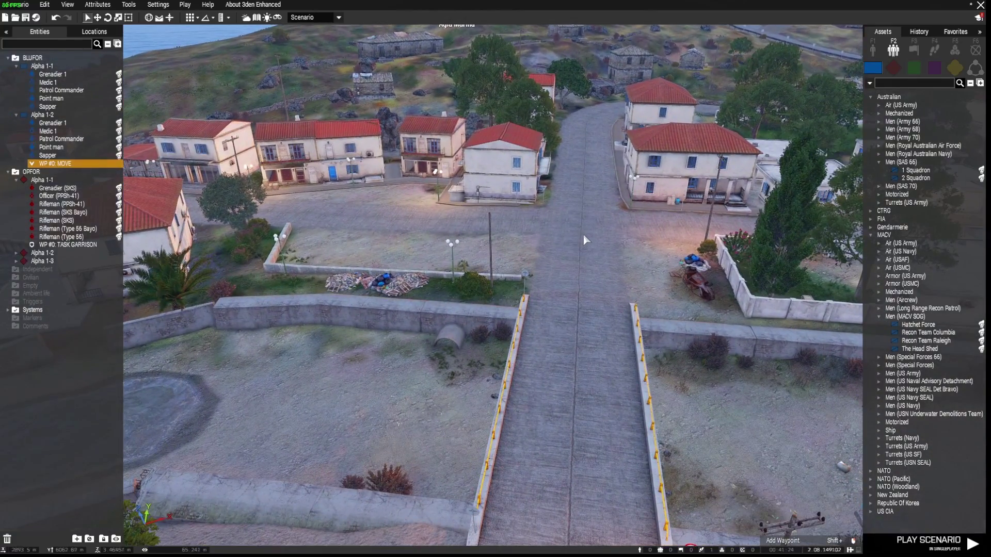
left_click(583, 235)
Add a third Move waypoint for Alpha 1-2 and position it on the road next to the OPFOR garrison waypoint.
key("w")
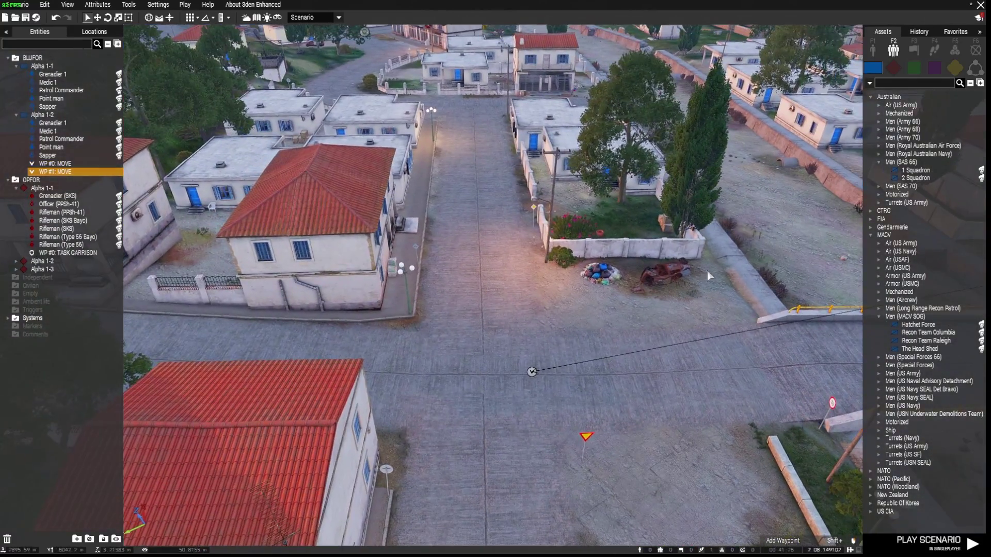
key("w")
right_click_drag(506, 306, 434, 296)
right_click(411, 247, "shift")
key("w")
key("w")
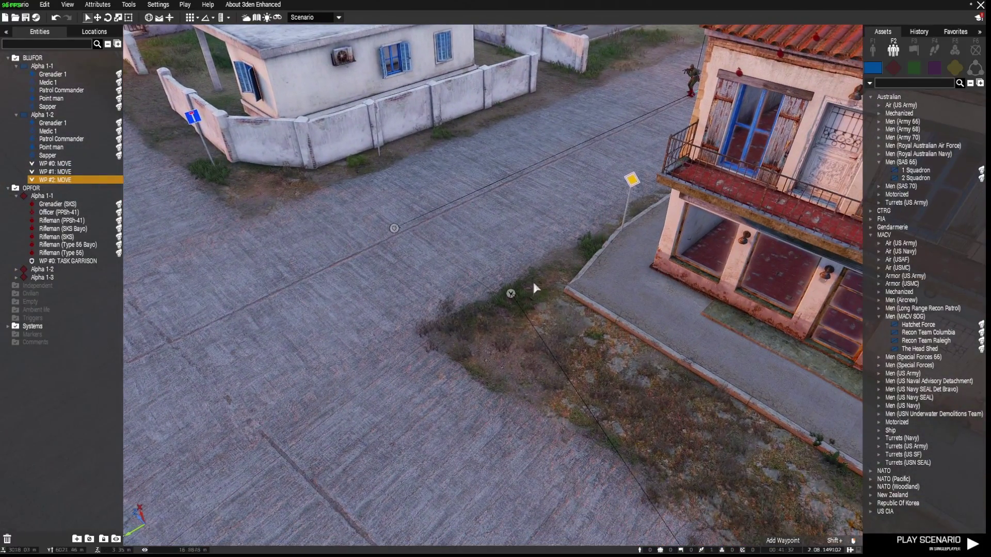
left_click_drag(510, 297, 447, 247)
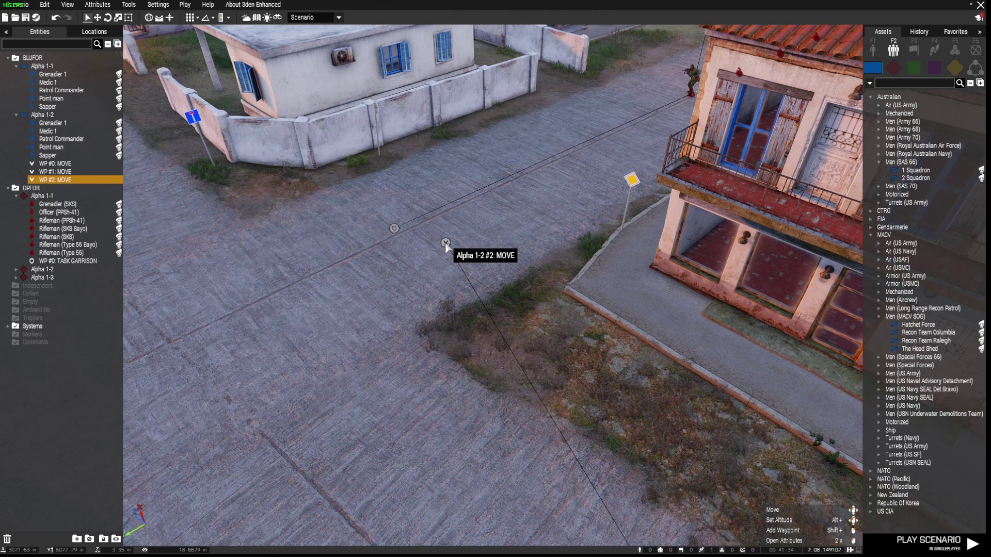
Change Alpha 1-2's third waypoint to the Advanced AI [LAMBS] type TASK CQB.
double_click(445, 243)
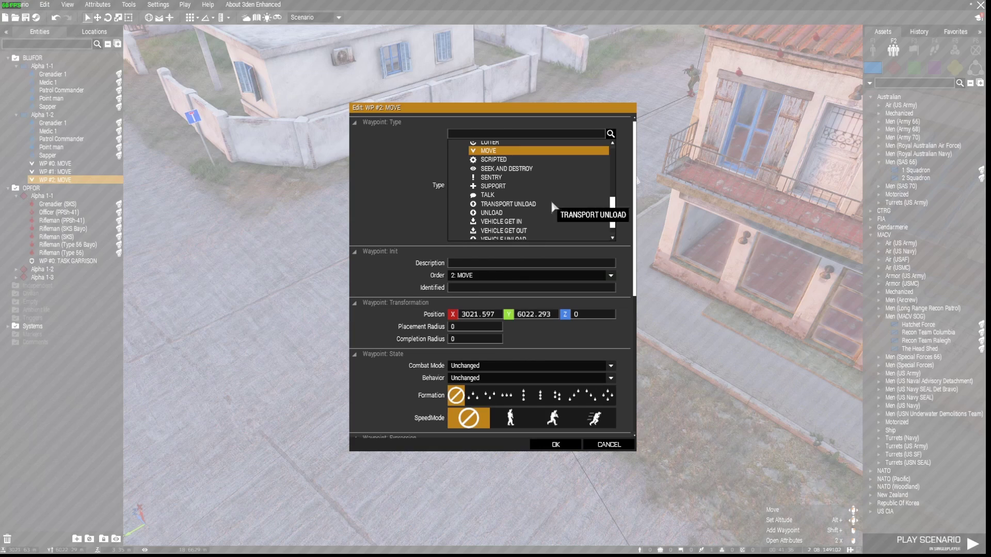
scroll(532, 203, "up", 5)
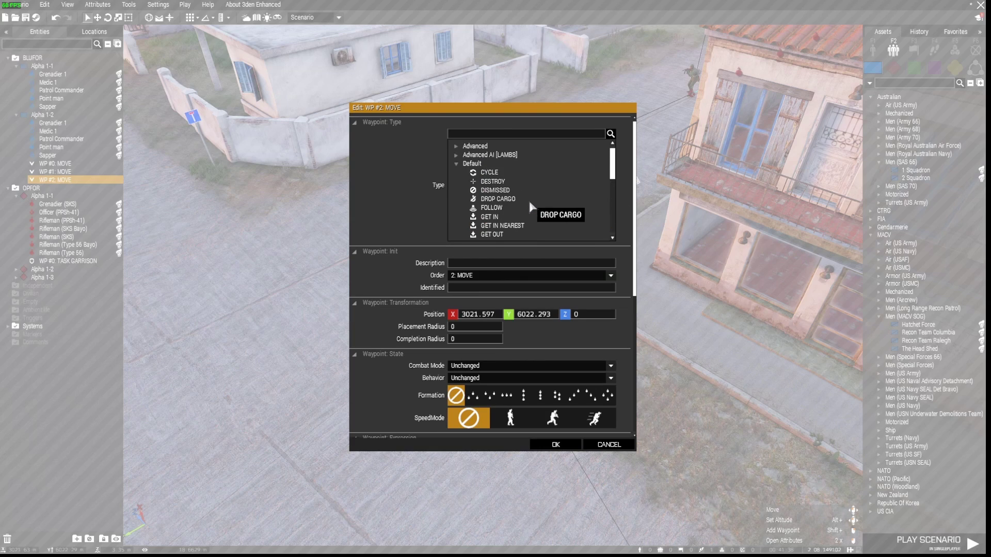
left_click(455, 157)
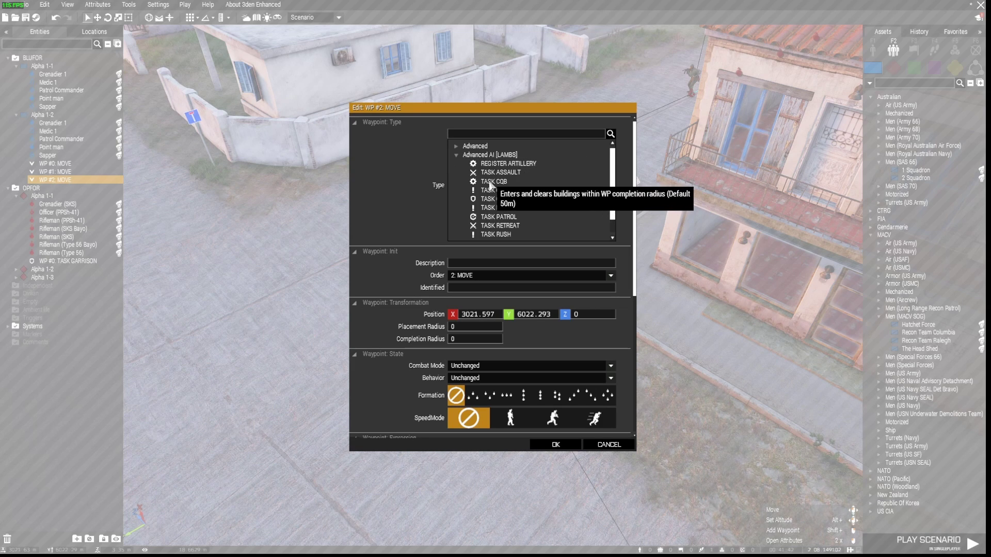
left_click(555, 445)
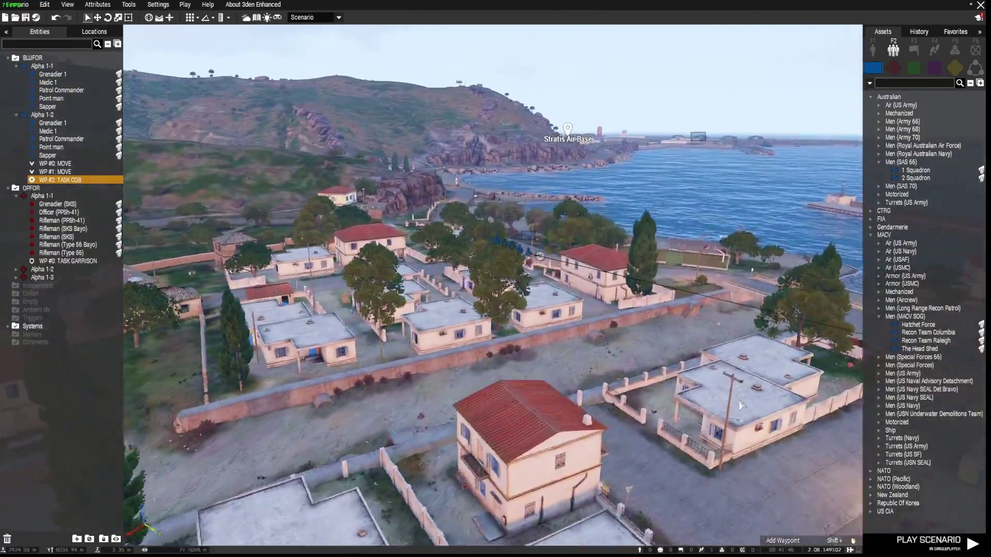
Examine the street leading to the TASK CQB and garrison waypoints and the red-roofed buildings around the junction.
key("w")
right_click_drag(741, 406, 443, 378)
key("s")
key("d")
key("a")
key("w")
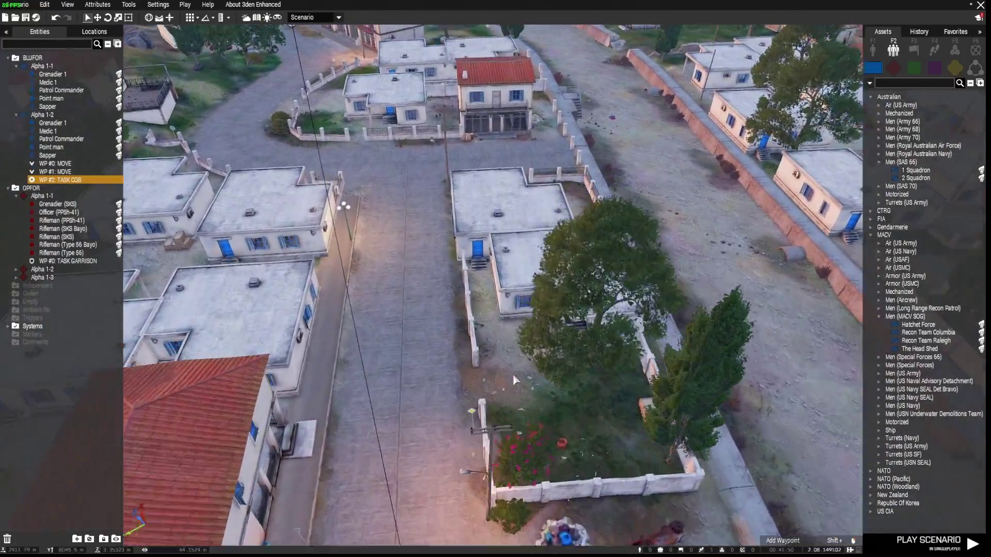
key("w")
key("a")
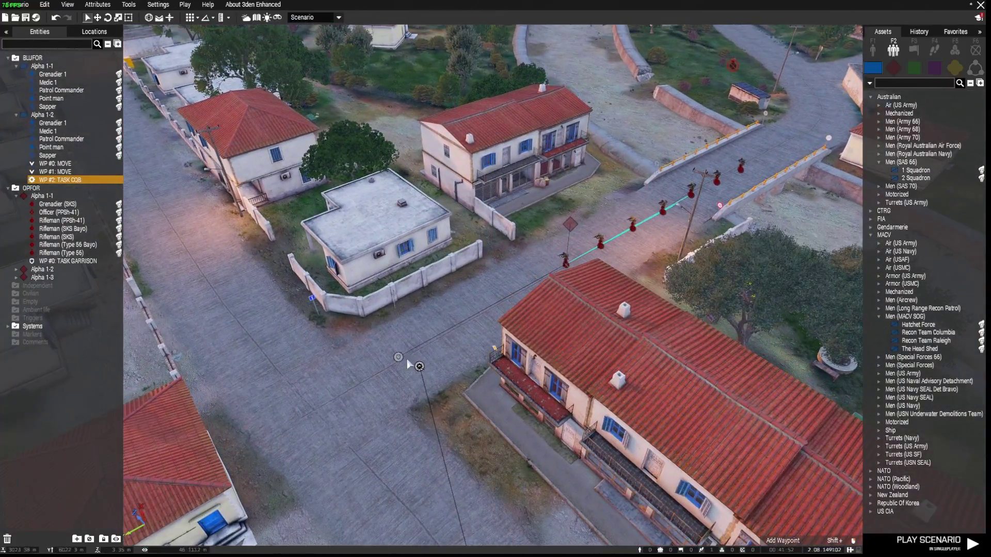
key("s")
key("w")
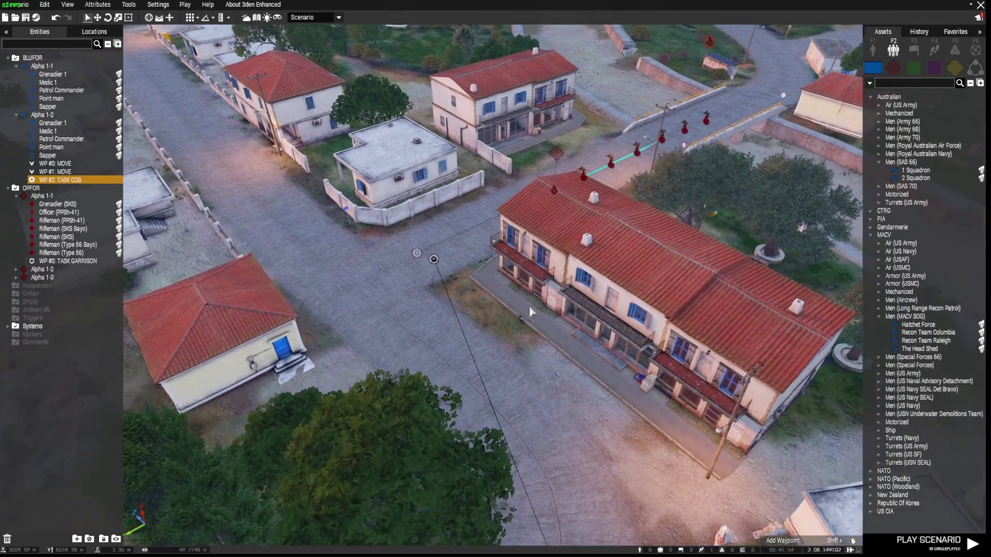
key("w")
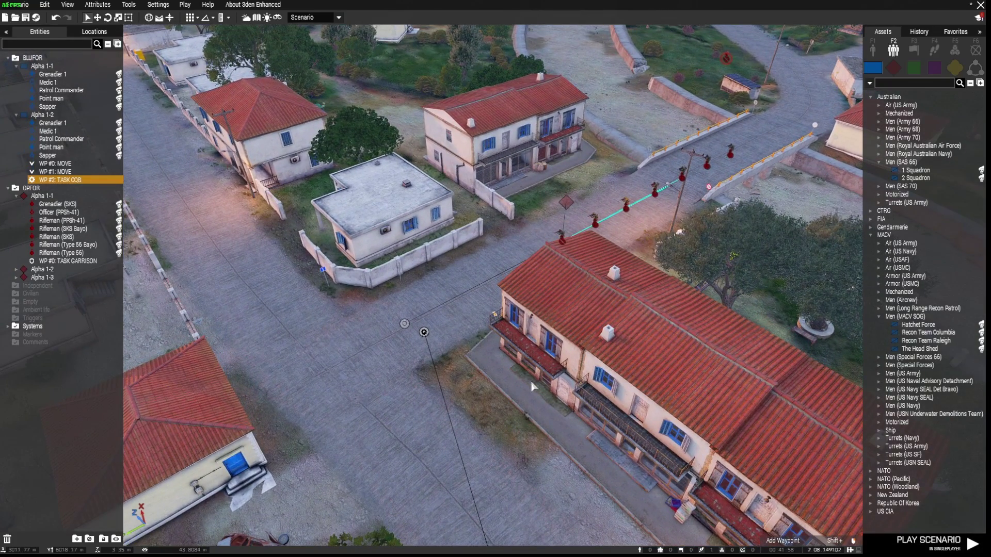
Check the OPFOR Alpha 1-1 group by the garrison waypoint, clear the selection, and look over the BLUFOR squad's starting street.
left_click_drag(778, 292, 775, 292)
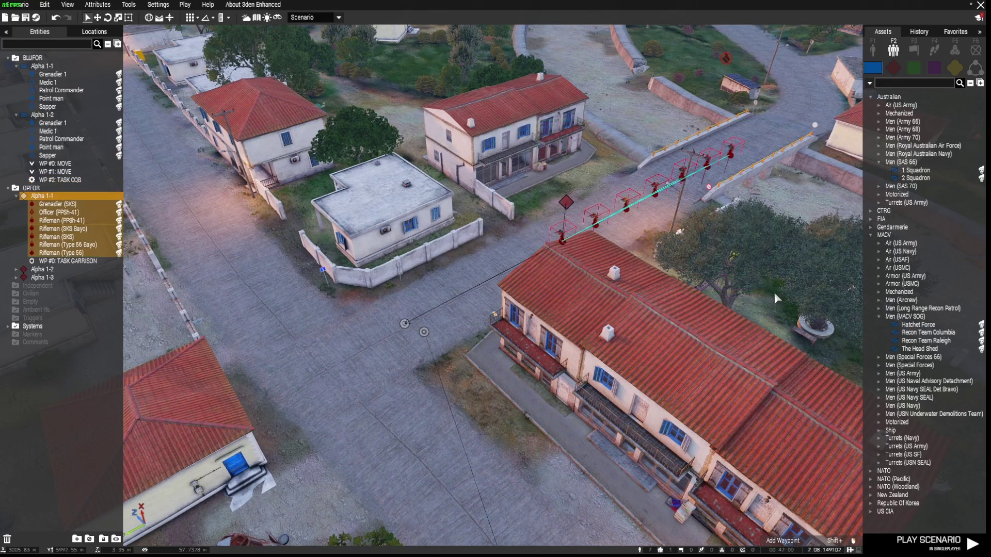
left_click(676, 227)
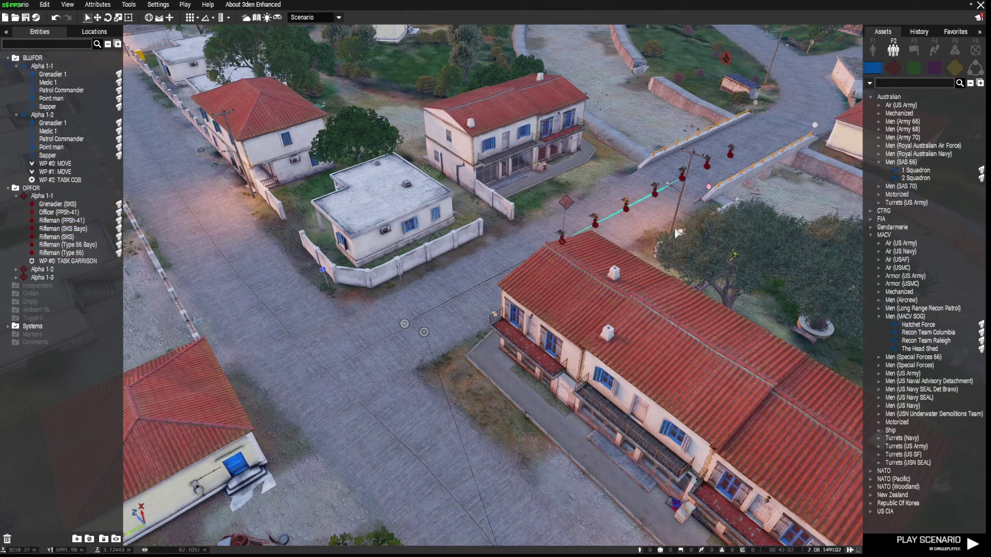
key("d")
key("s")
right_click_drag(672, 227, 562, 226)
key("w")
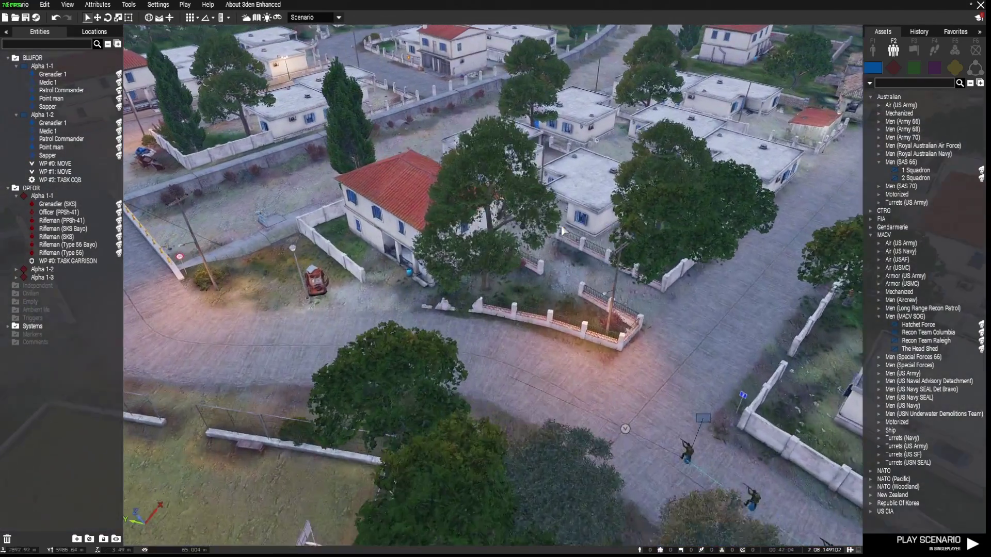
key("w")
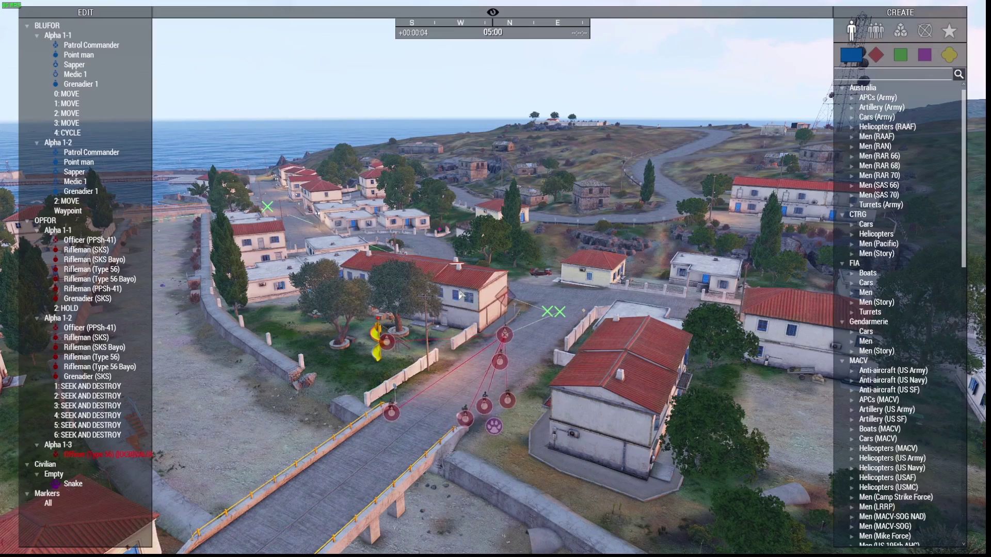
In the running scenario's Zeus view, examine how OPFOR Alpha 1-1 spreads out to garrison the buildings around the junction.
right_click_drag(461, 295, 264, 328)
key("w")
key("d")
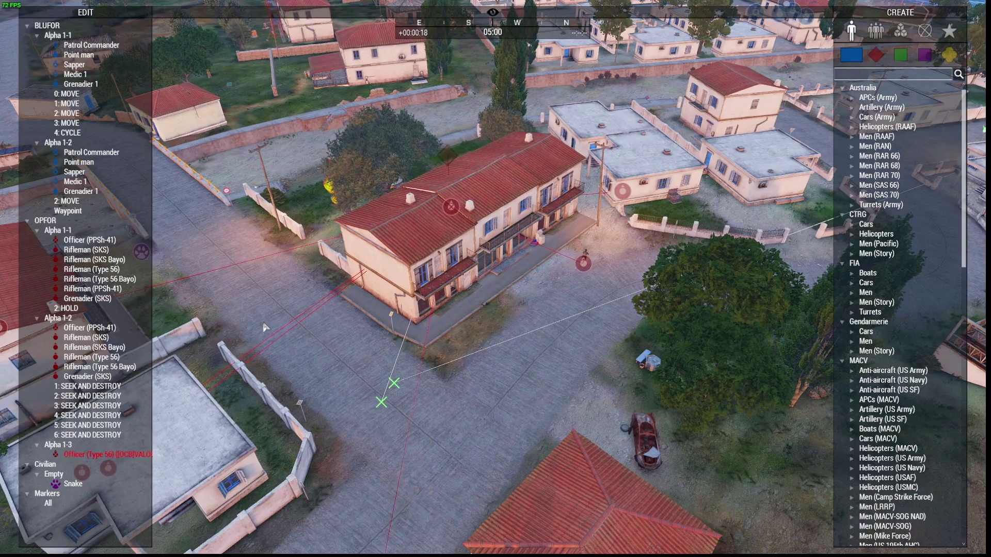
right_click_drag(266, 328, 207, 294)
key("w")
right_click_drag(508, 307, 424, 301)
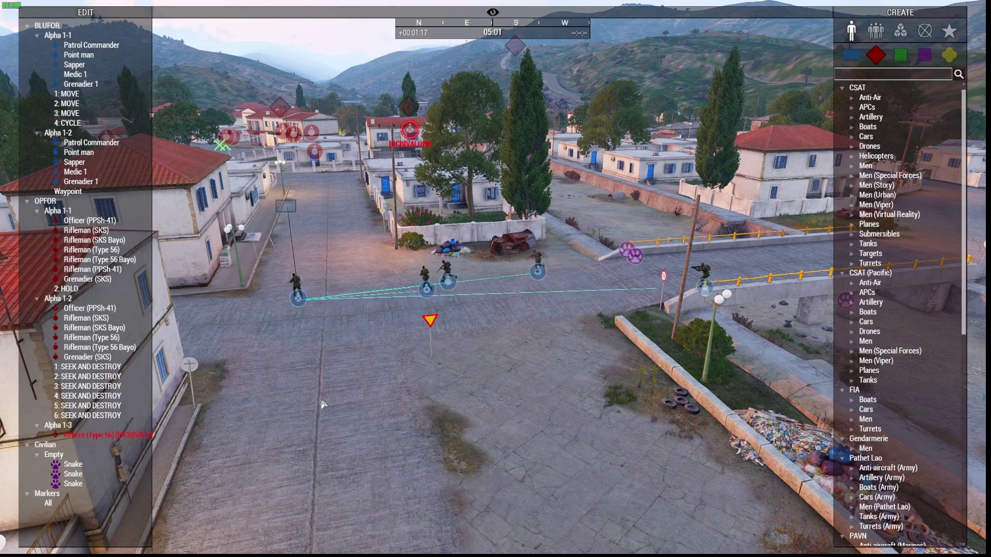
Follow BLUFOR Alpha 1-2 along the road and into the flat-roofed house beside the garrisoned building.
key("w")
right_click_drag(413, 345, 386, 352)
key("w")
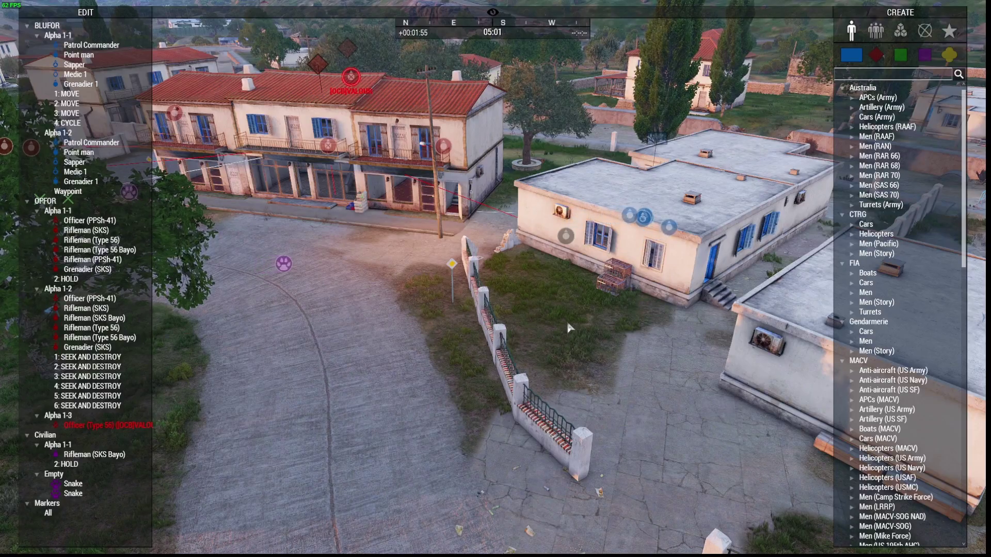
key("d")
key("w")
right_click_drag(569, 324, 259, 303)
key("w")
key("s")
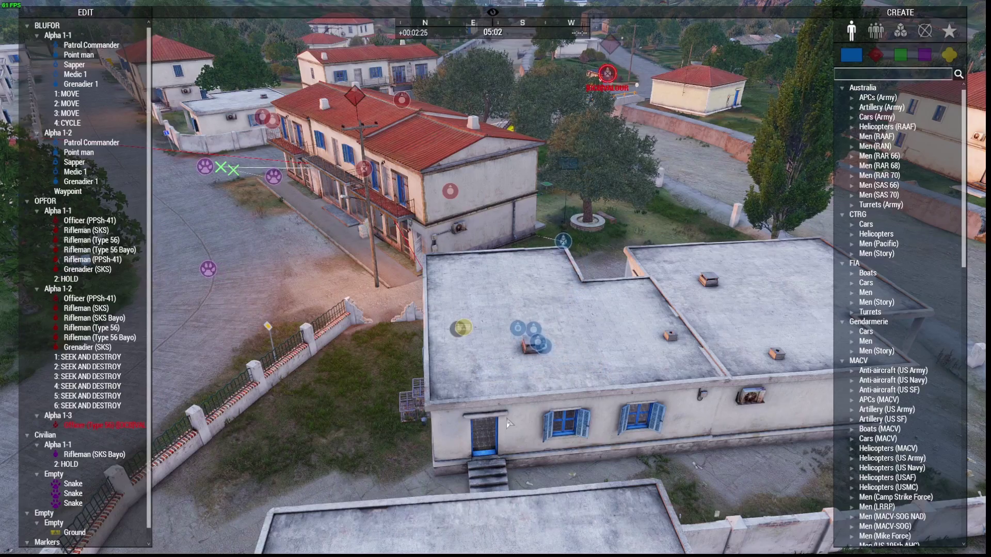
Inspect Alpha 1-2 at ground level by the rear door of the two-storey garrisoned building.
key("w")
right_click_drag(509, 424, 419, 394)
key("z")
key("d")
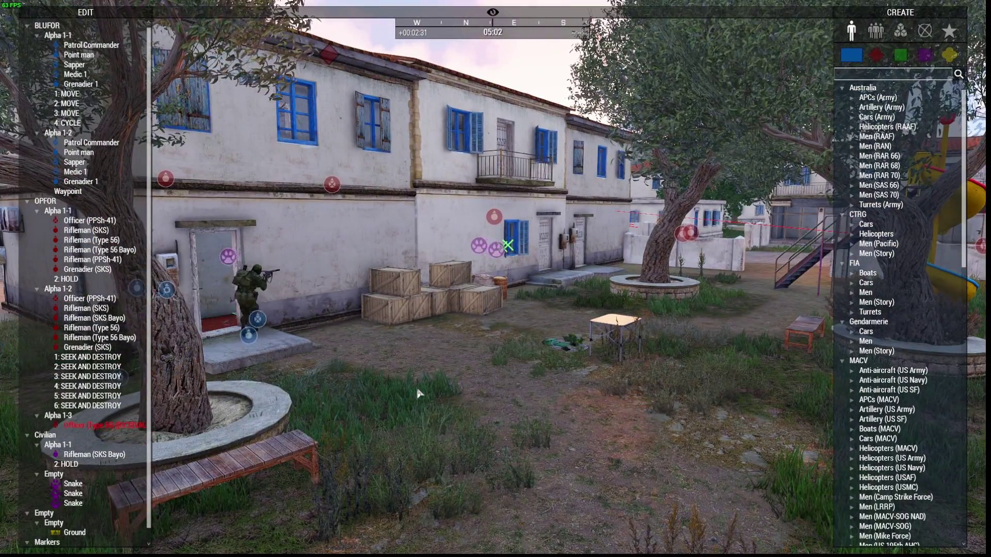
right_click_drag(417, 390, 395, 386)
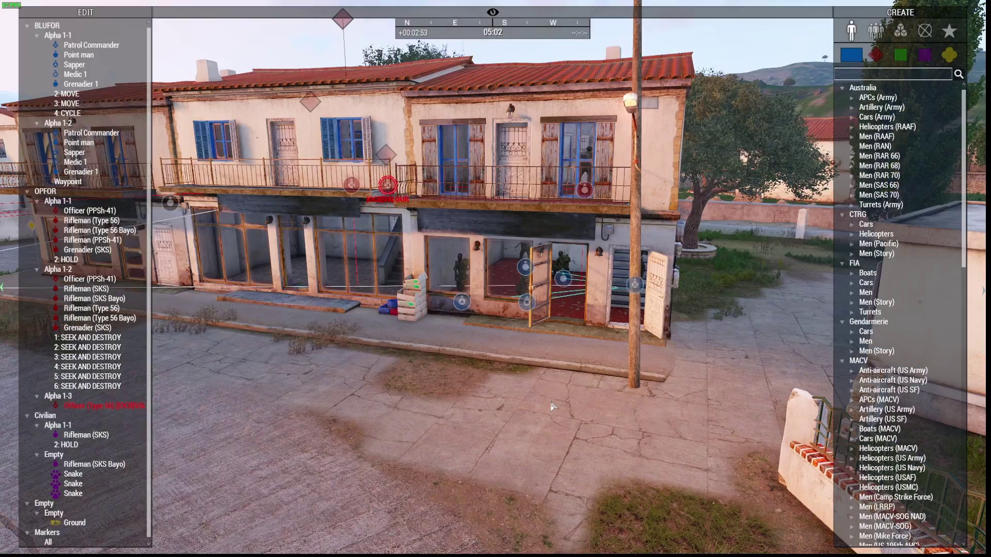
Inspect Alpha 1-2 clearing the garrisoned building's ground floor and staircase from the street side.
key("w")
right_click_drag(552, 407, 583, 361)
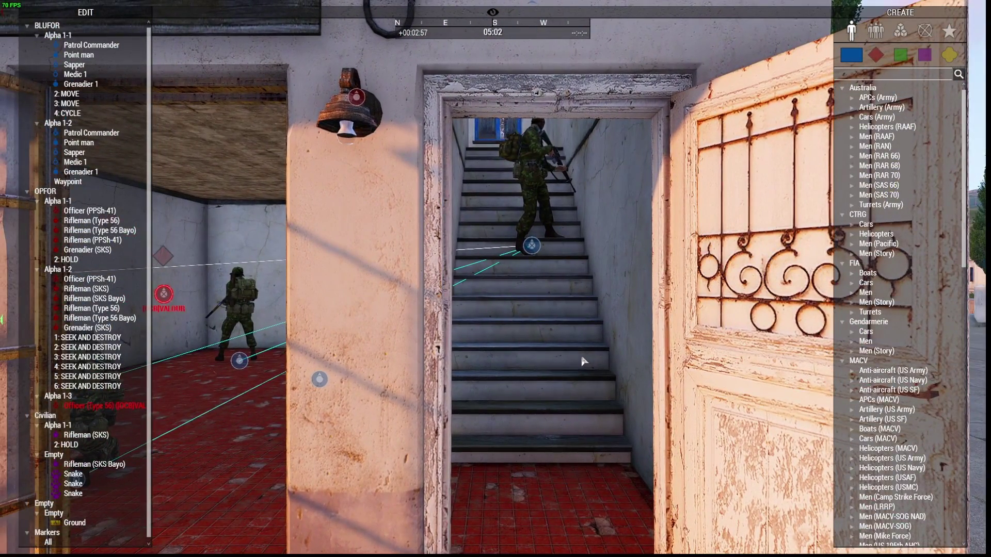
key("s")
key("q")
mouse_move(584, 362)
right_mouse_down()
mouse_move(581, 374)
mouse_move(583, 362)
right_mouse_up()
key("z")
key("w")
key("d")
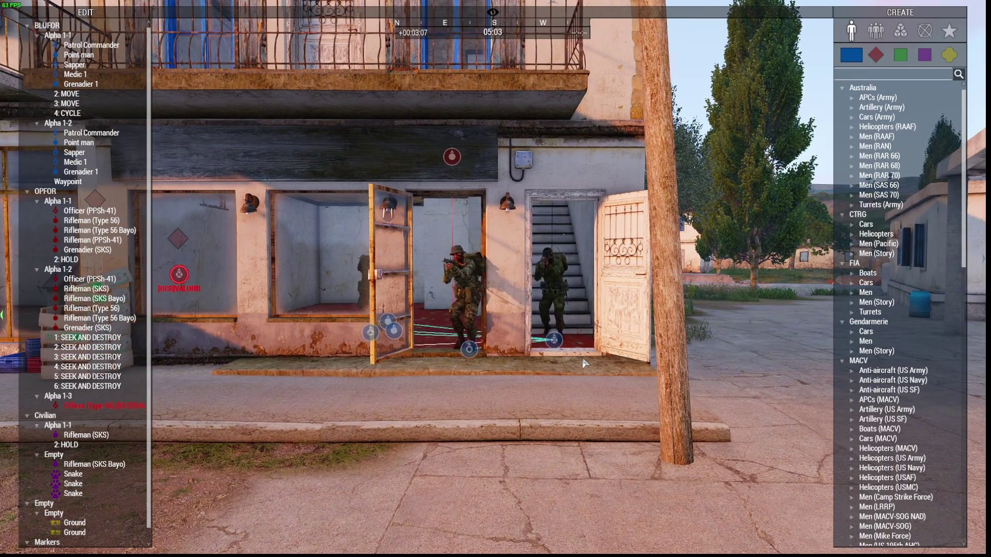
mouse_move(583, 363)
right_mouse_down()
mouse_move(493, 368)
mouse_move(566, 360)
right_mouse_up()
key("w")
key("a")
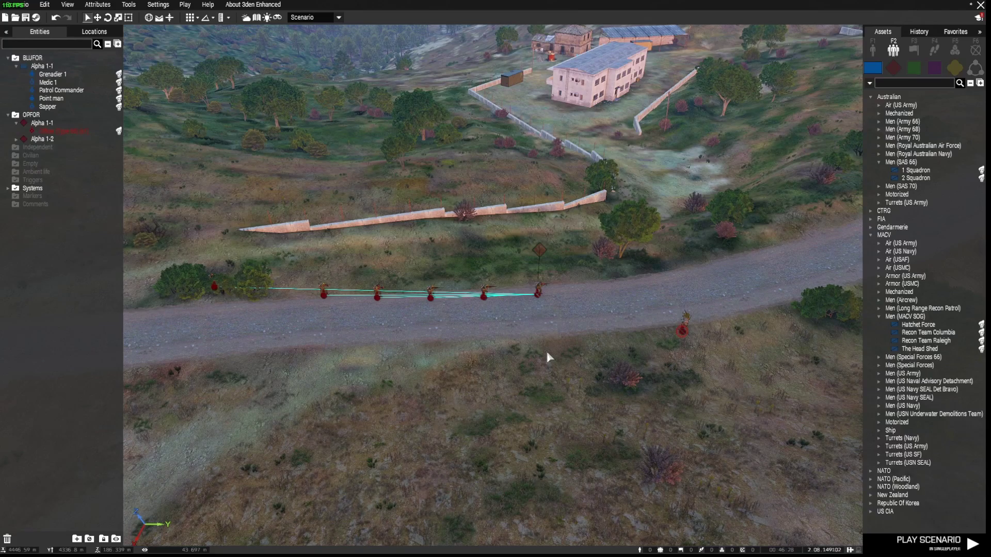
Place a CBA Attack module on the road beside OPFOR Alpha 1-2, keeping Module Position as its attack location type.
mouse_move(547, 353)
right_mouse_down()
mouse_move(508, 352)
mouse_move(532, 352)
right_mouse_up()
key("d")
key("d")
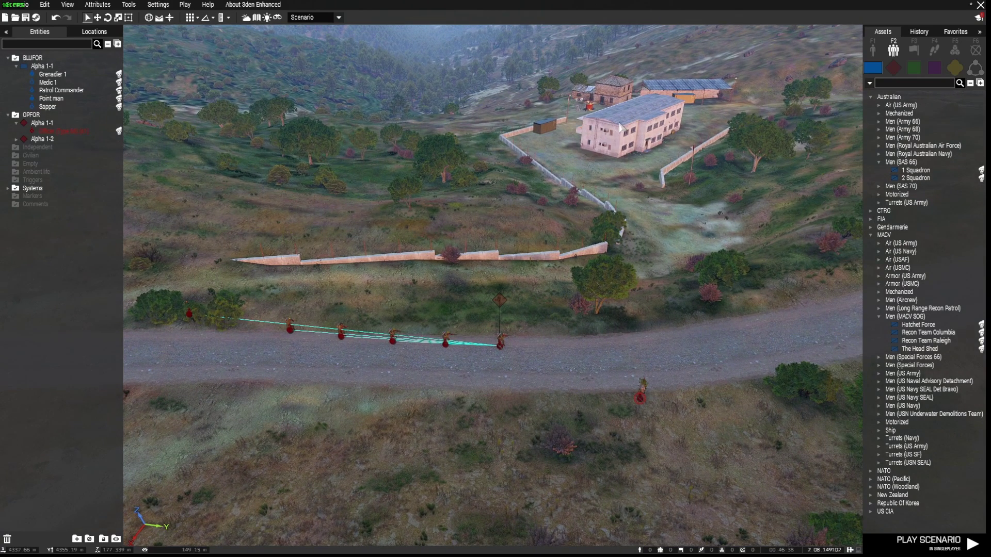
left_click(955, 51)
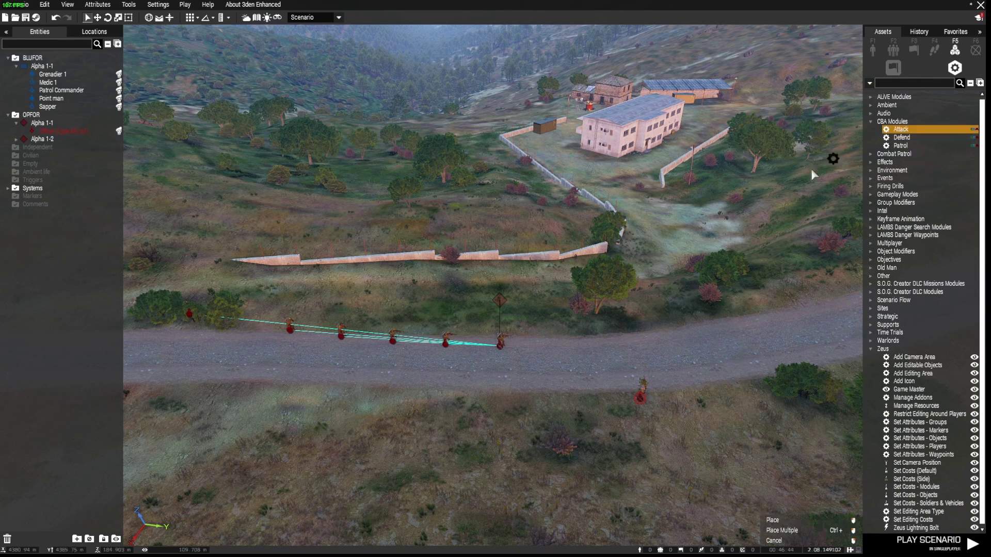
left_click(561, 348)
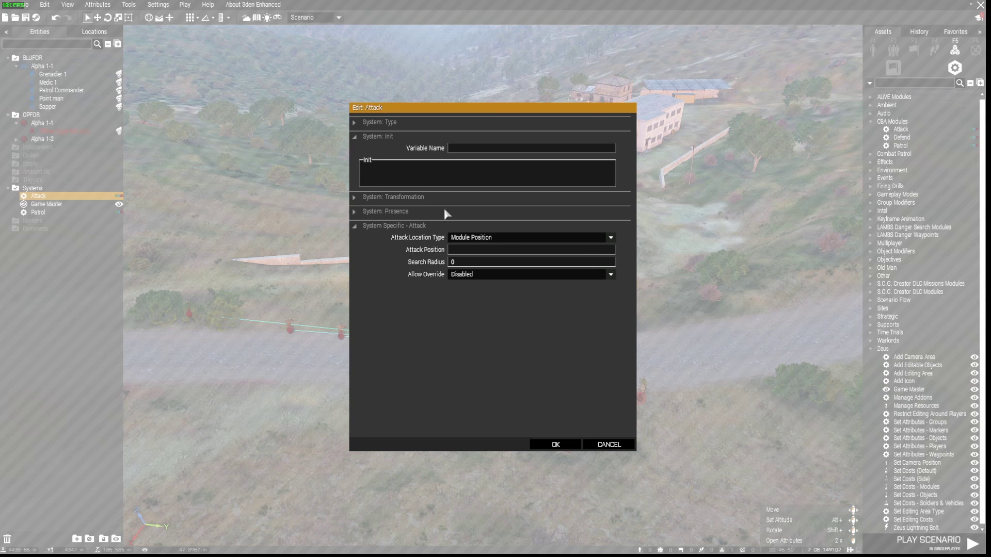
left_click(556, 444)
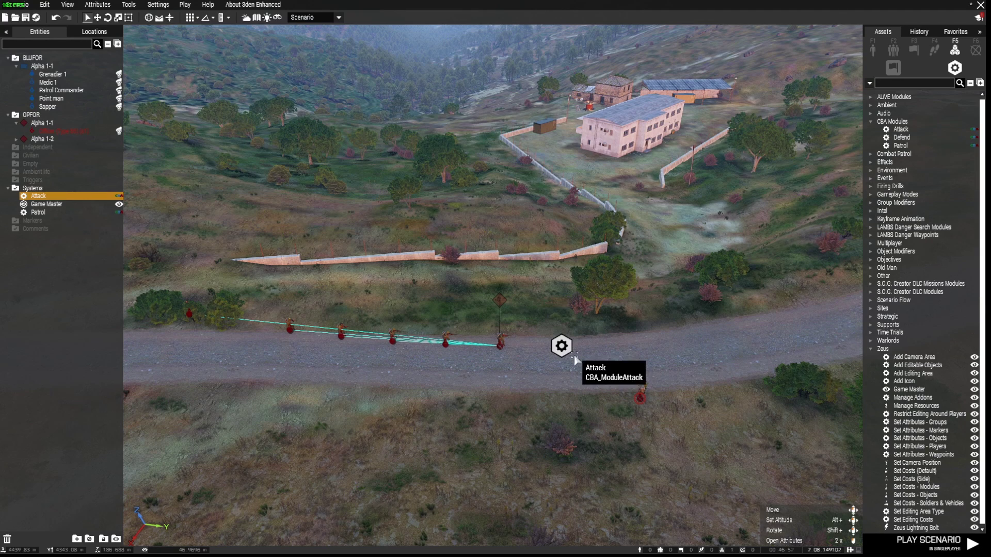
Sync the OPFOR Alpha 1-2 squad leader to the Attack module and move the module to the pink building in the walled compound.
right_click(500, 347)
mouse_move(534, 274)
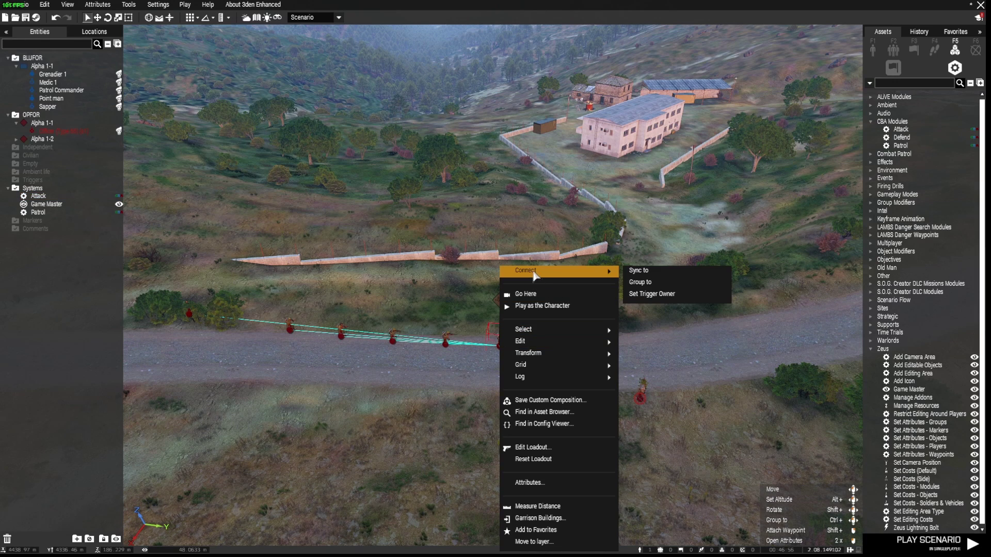
left_click(639, 270)
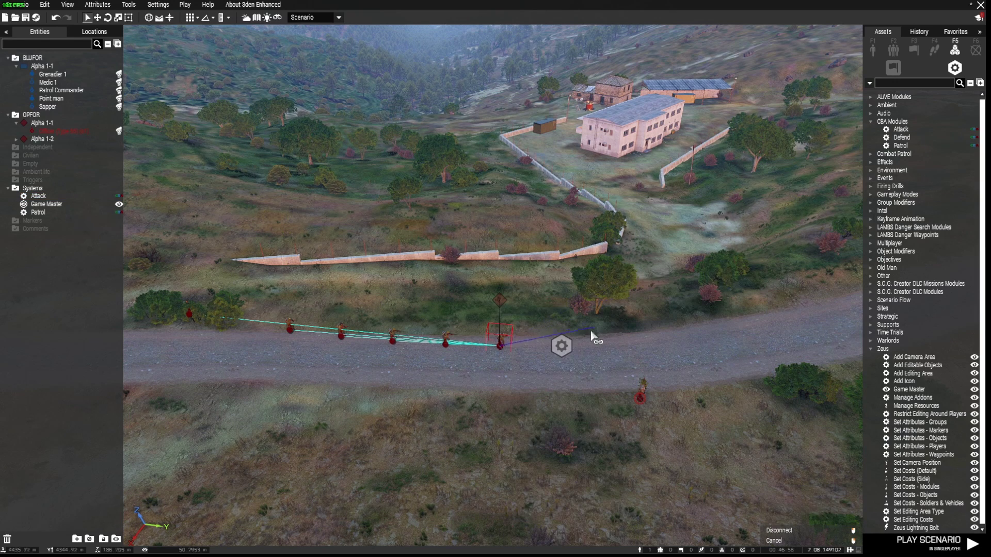
key("w")
key("d")
left_click_drag(575, 332, 568, 256)
Rotate the OPFOR Alpha 1-2 squad so its line runs diagonally off the road, and clear the selection.
key("s")
key("a")
left_click_drag(560, 270, 594, 270, "shift")
left_click(547, 414)
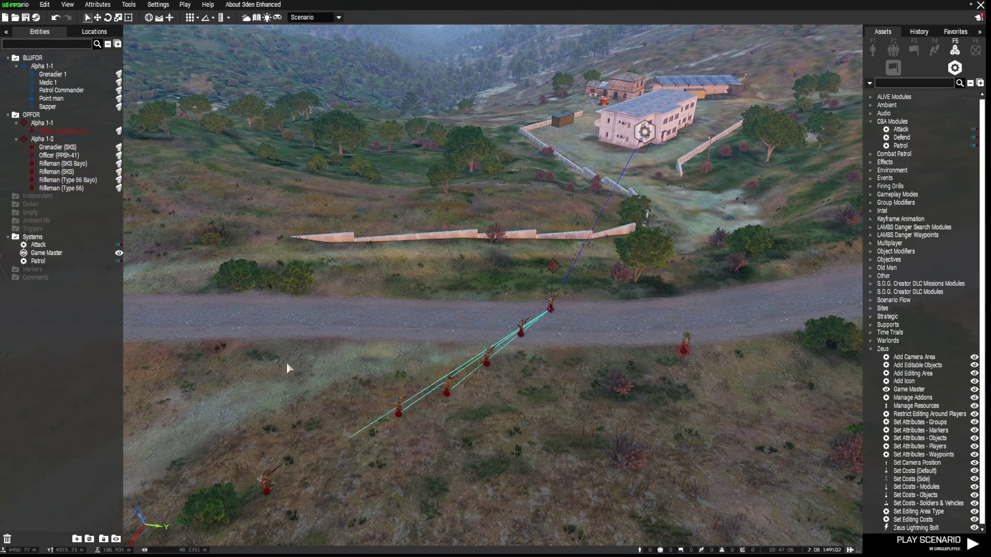
Move Alpha 1-2's Grenadier (SKS), Rifleman (Type 56 Bayo) and Rifleman (Type 56) into a tighter formation around their leader.
left_click_drag(400, 397, 400, 374)
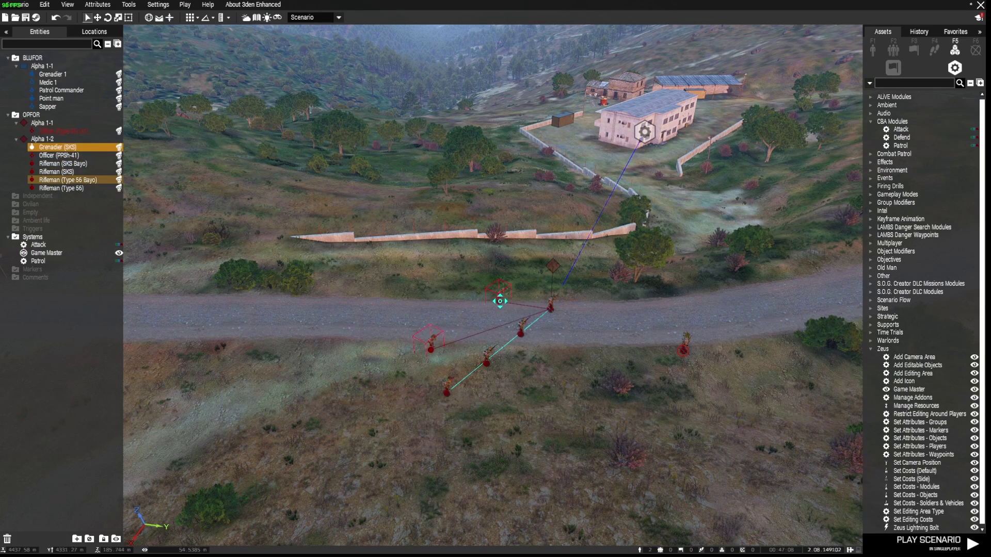
key("d")
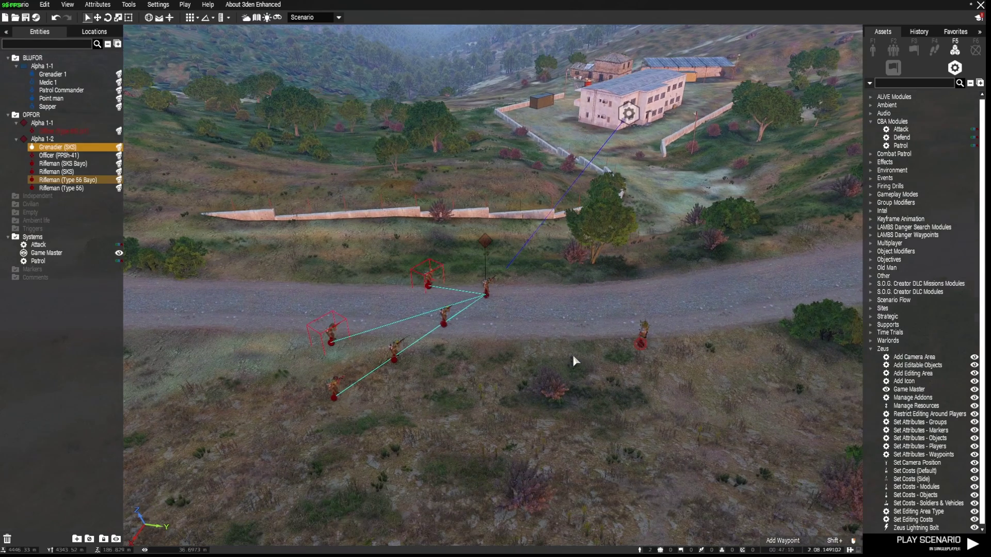
key("d")
key("w")
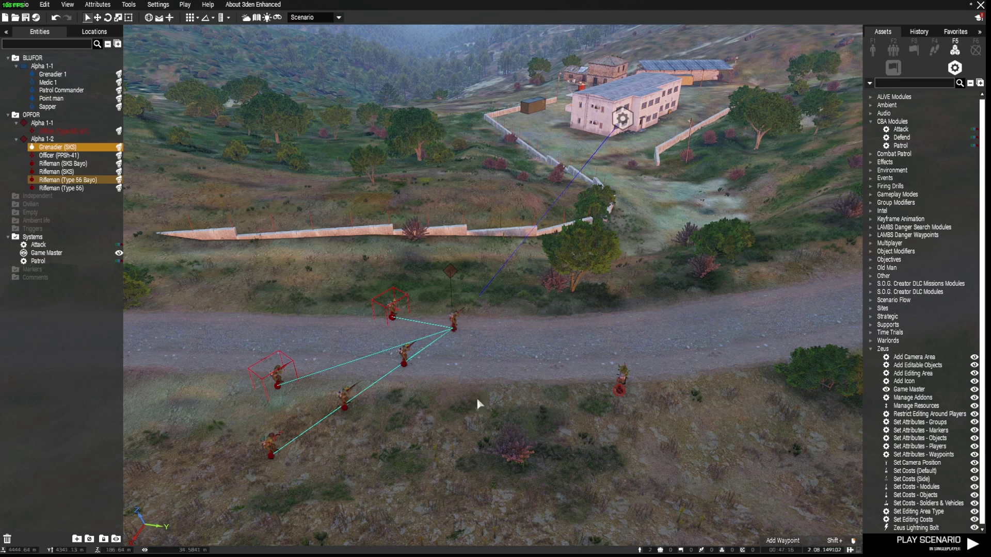
left_click_drag(272, 453, 448, 402)
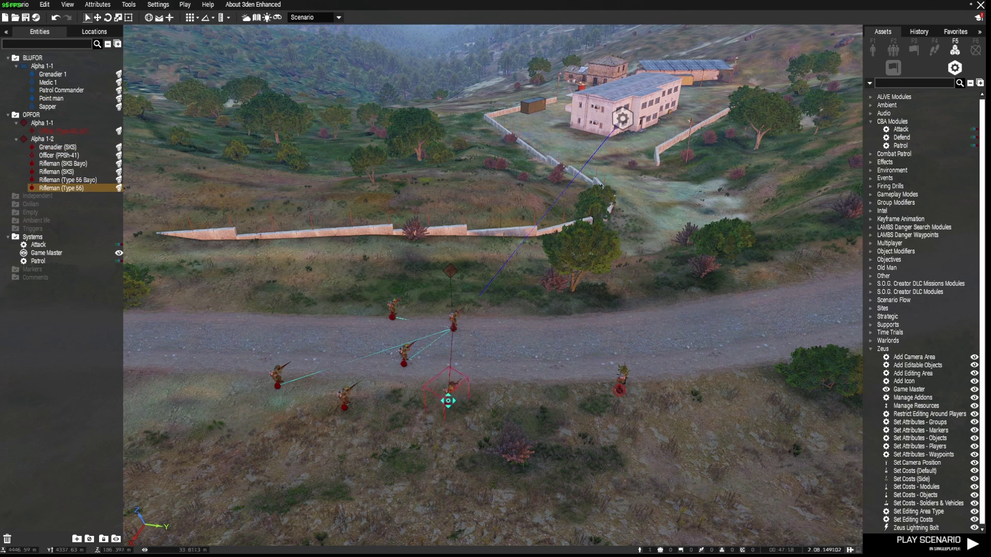
key("w")
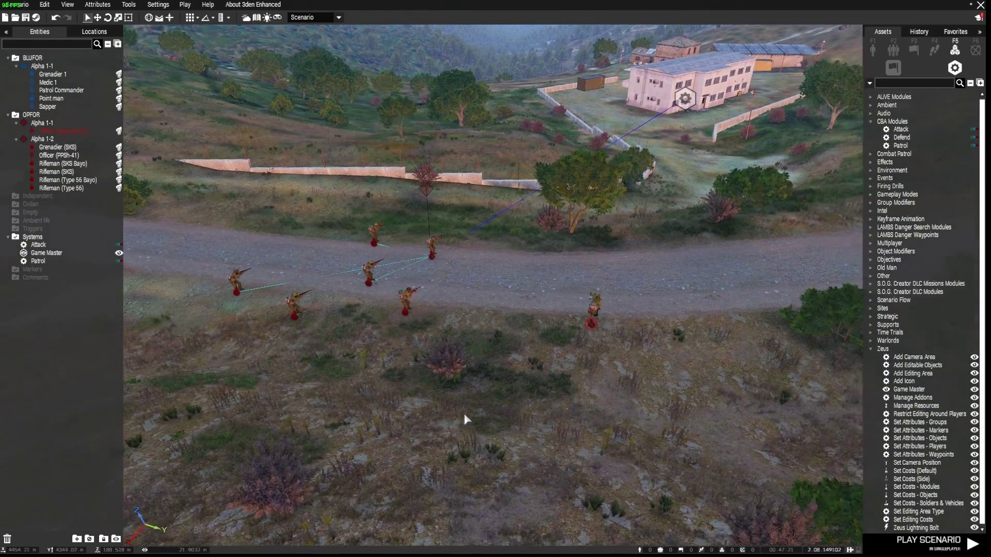
Play the scenario and speed up time to watch the Attack module's effect on Alpha 1-2.
key("a")
right_click_drag(464, 414, 478, 414)
key("q")
key("s")
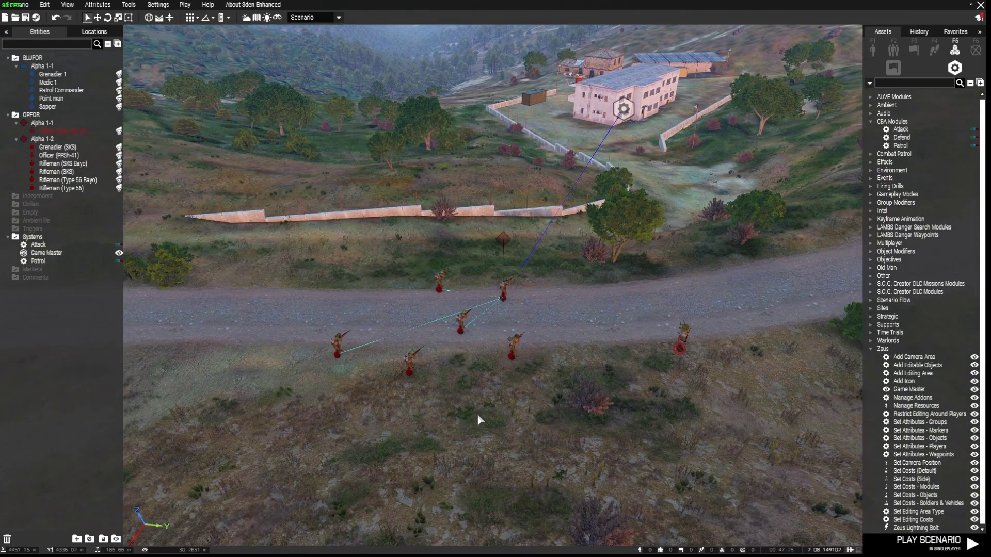
key("d")
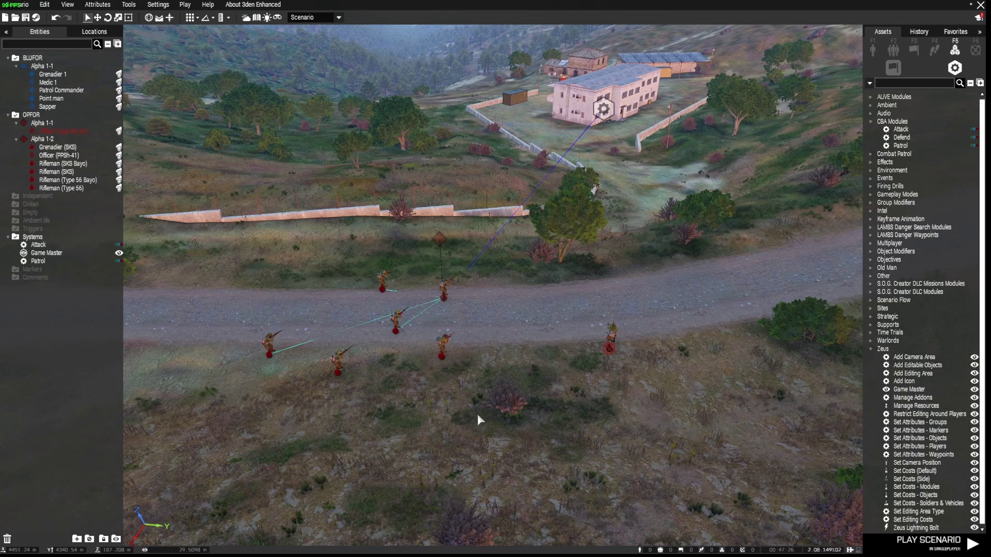
left_click(948, 547)
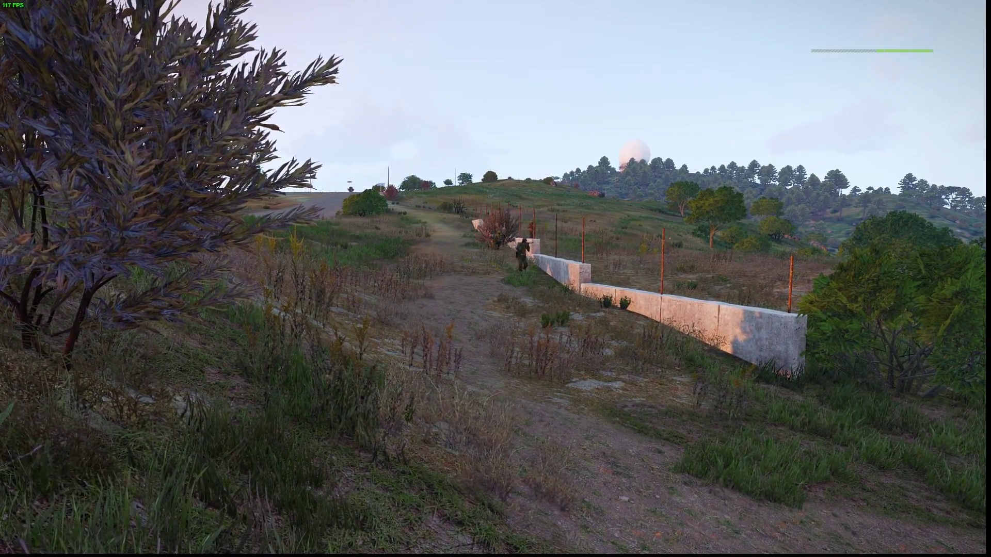
key("equal")
key("equal")
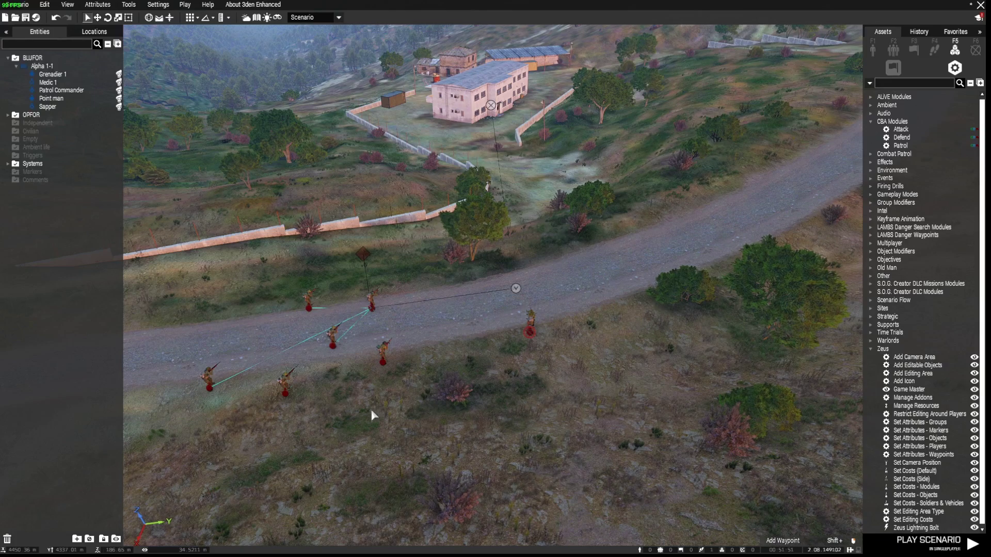
Leave OPFOR Alpha 1-1 a single Move waypoint, positioned on the road just ahead of the squad.
scroll(371, 408, "up", 3)
right_click_drag(376, 401, 372, 401)
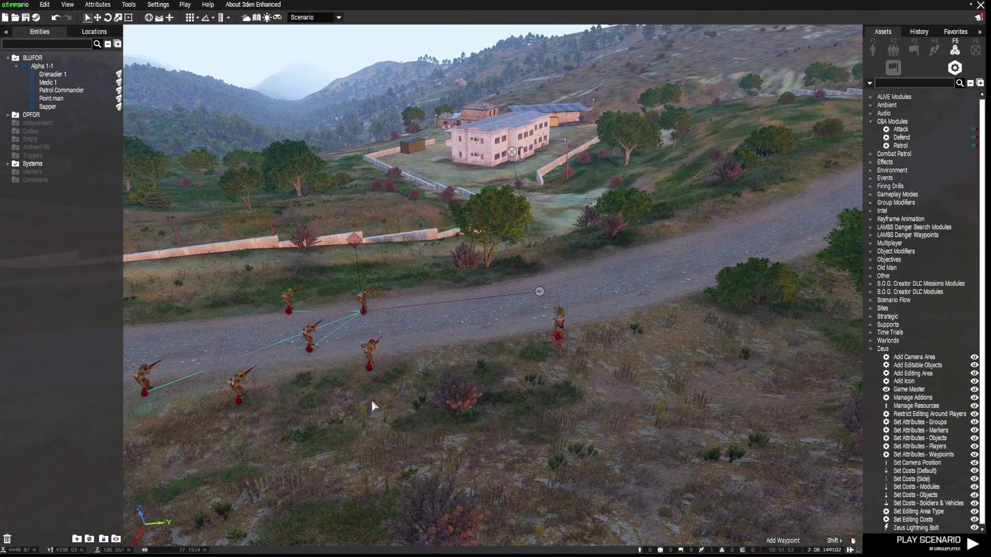
left_click_drag(511, 152, 436, 315)
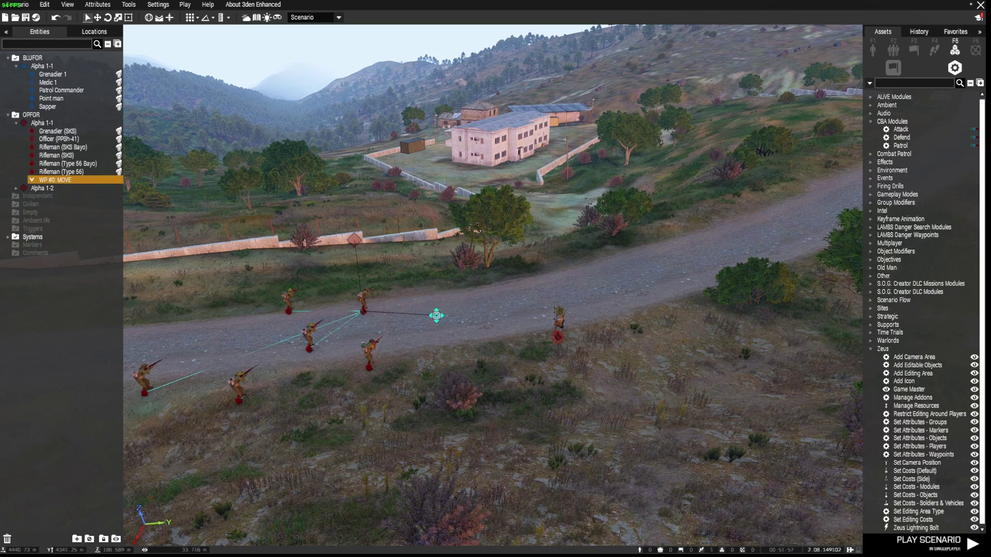
Add a second Move waypoint for OPFOR Alpha 1-1 on the ground beside the pink two-storey building.
right_click_drag(418, 340, 399, 341)
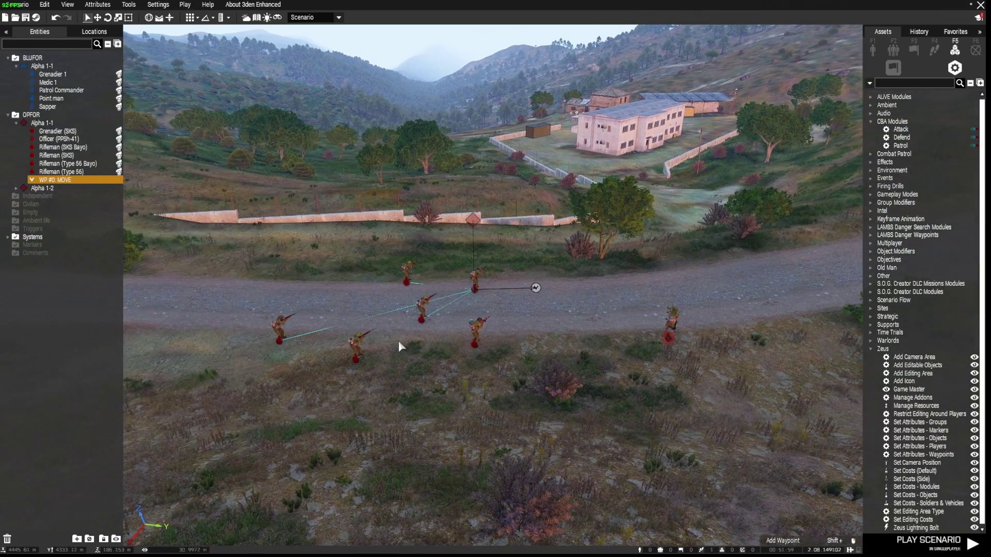
key("z")
key("w")
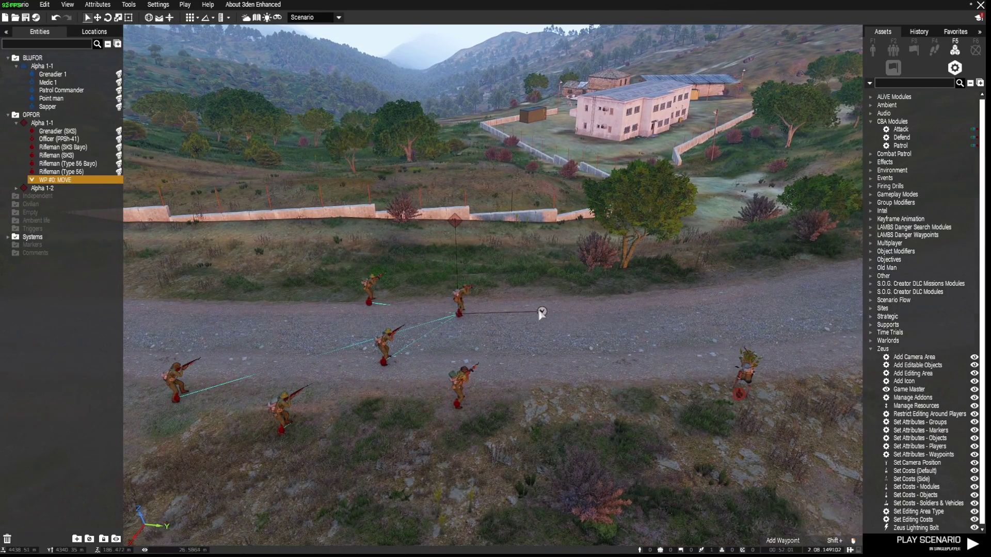
left_click_drag(488, 433, 488, 433)
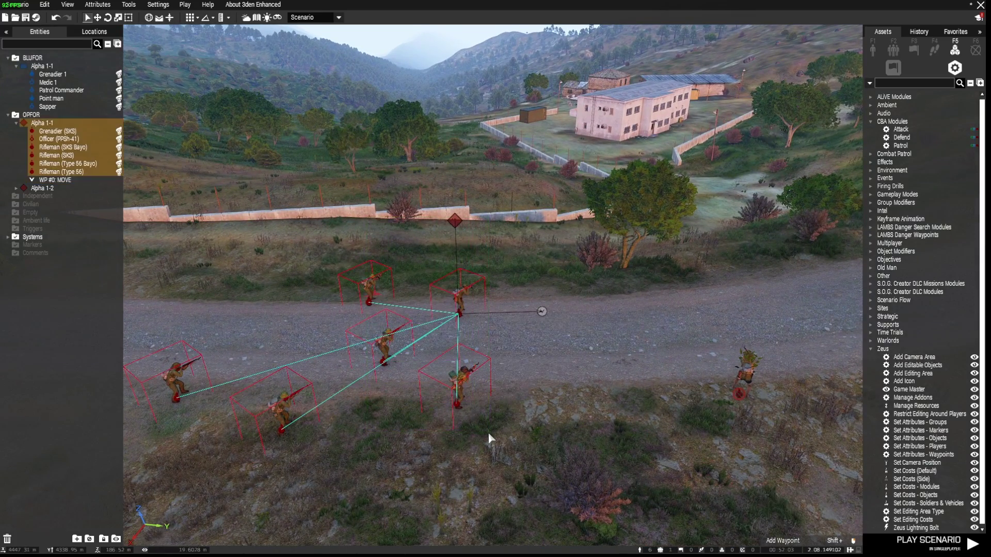
left_click(539, 313)
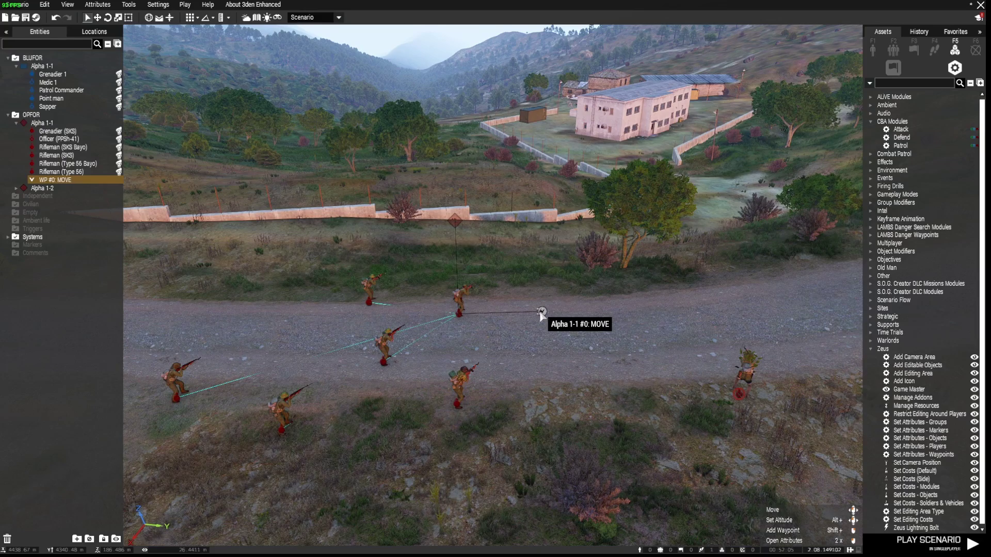
key("w")
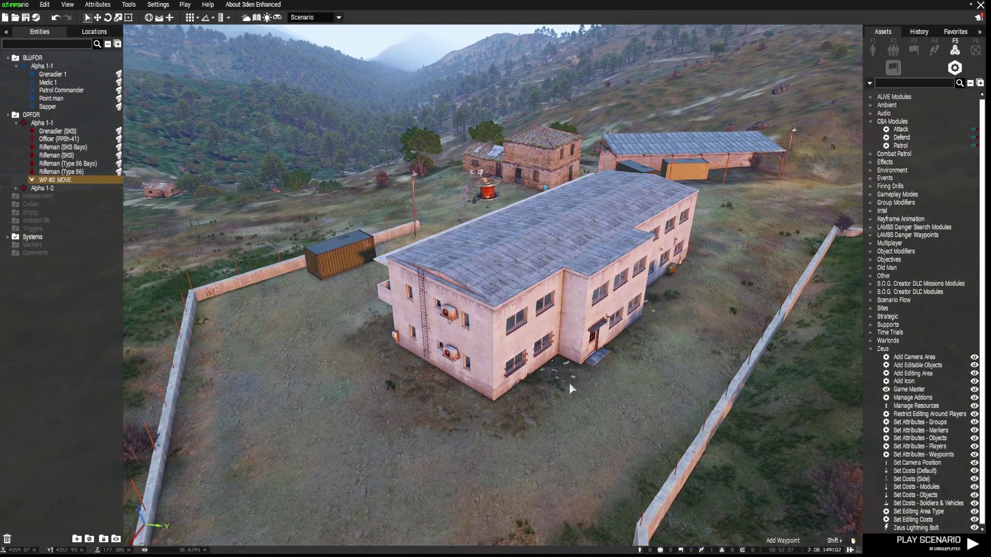
left_click(570, 385, "shift")
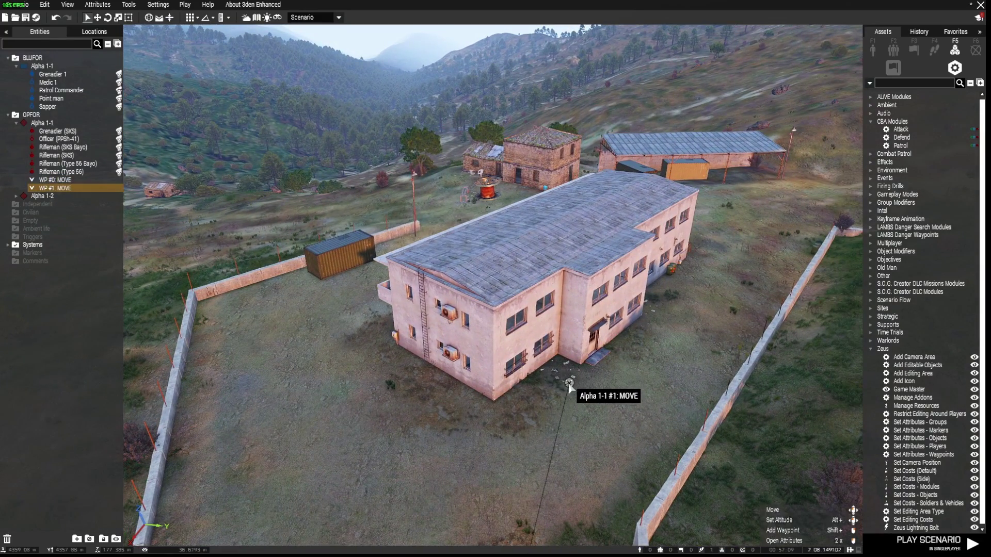
Change the new waypoint's type to the Advanced AI [LAMBS] option TASK ASSAULT.
double_click(569, 385)
scroll(505, 195, "up", 5)
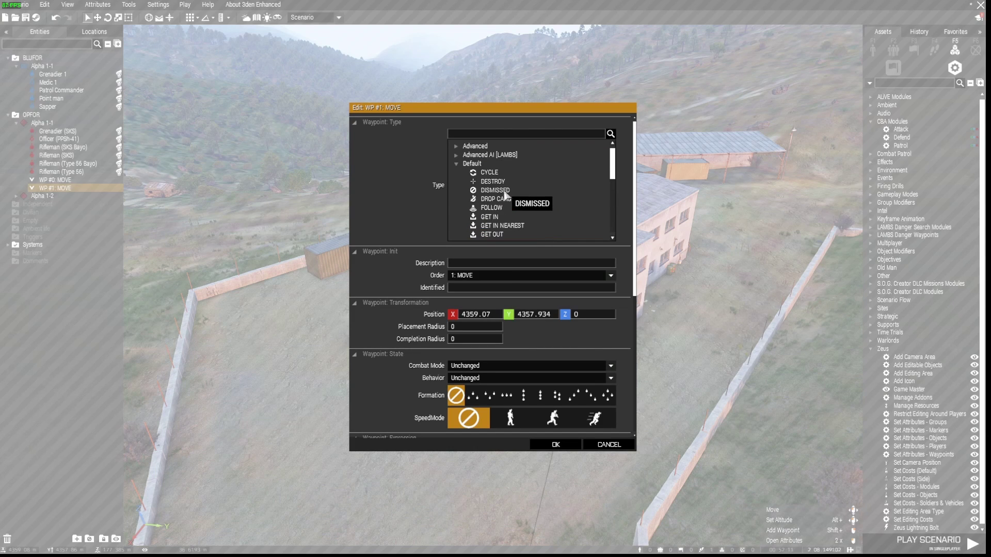
left_click(455, 155)
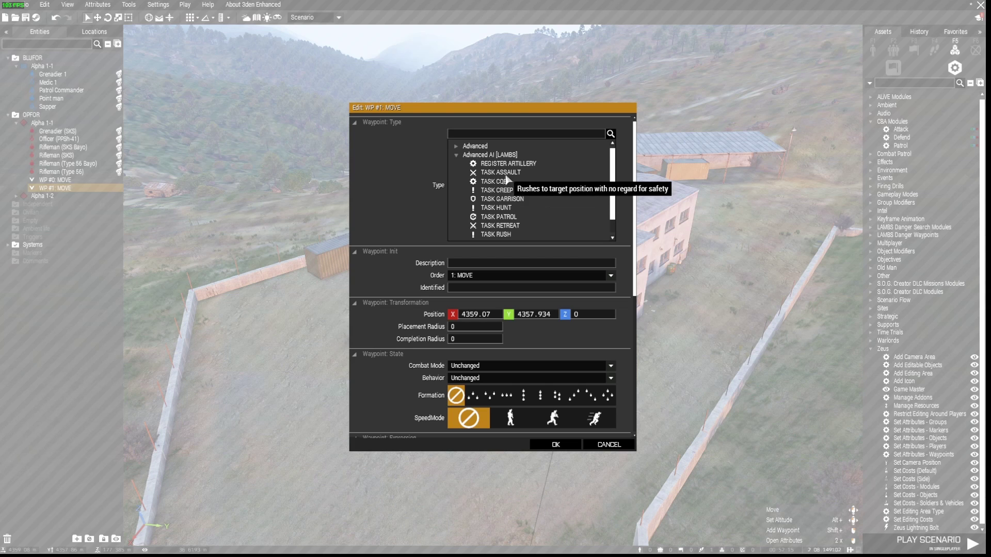
left_click(480, 174)
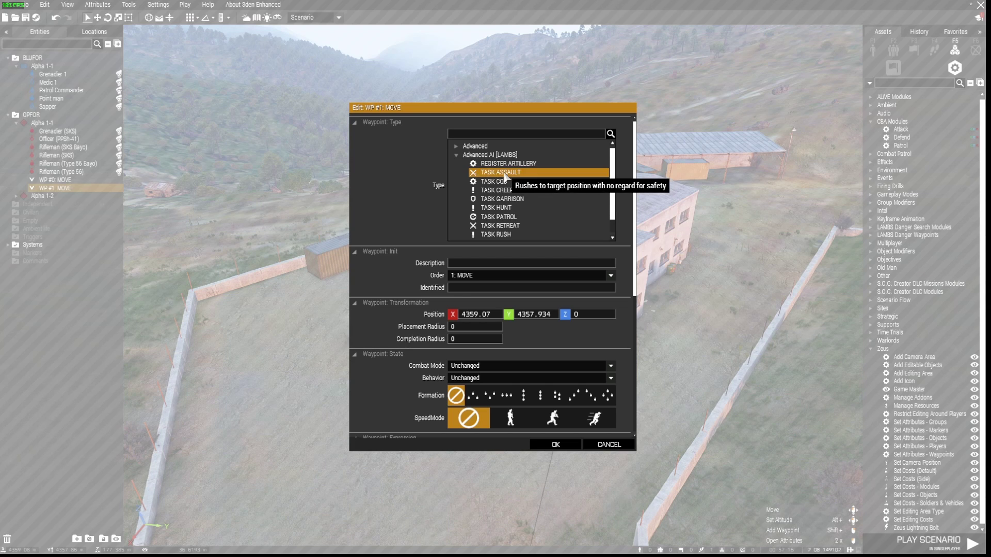
left_click(558, 445)
Move Alpha 1-1's TASK ASSAULT waypoint onto the pink building.
left_click_drag(571, 383, 567, 327)
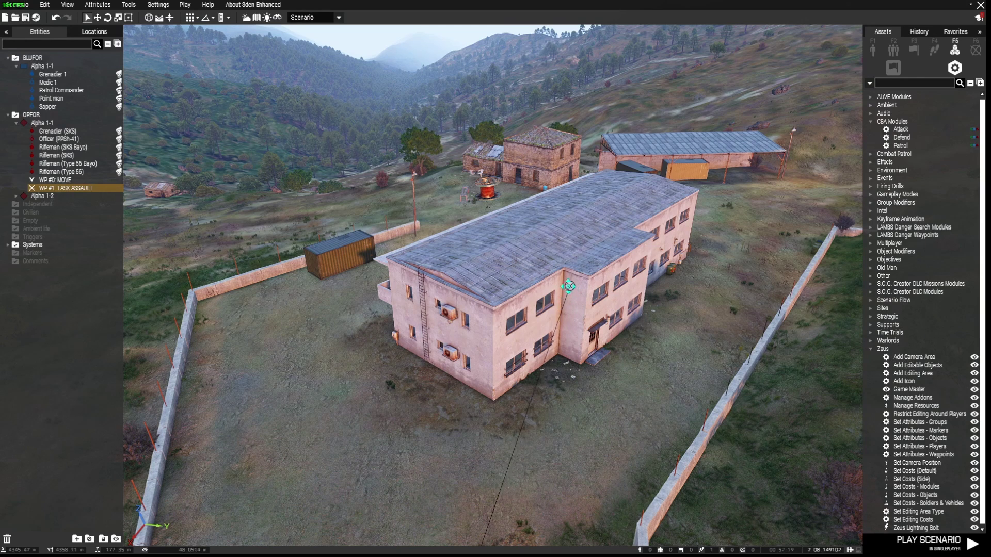
key("a")
right_click_drag(563, 330, 608, 387)
key("w")
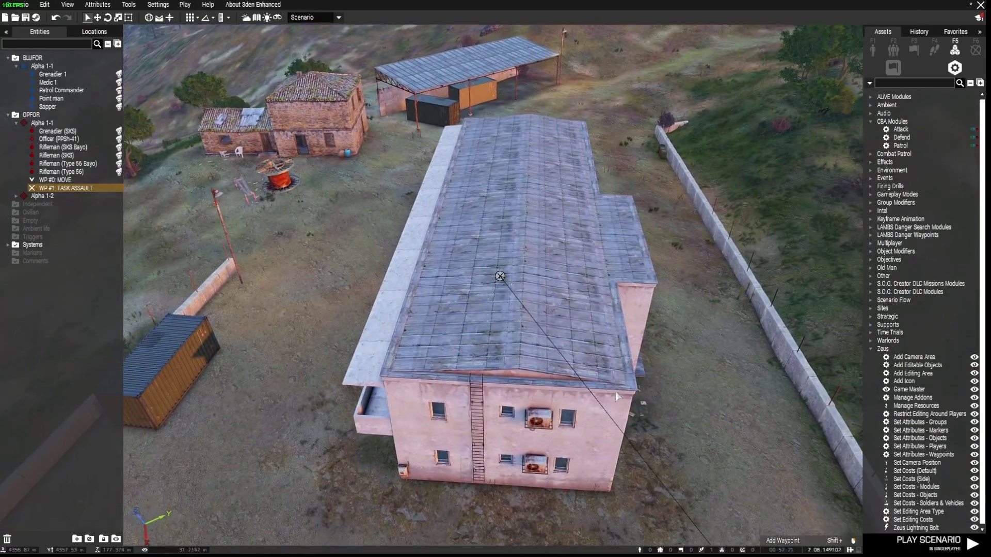
left_click_drag(502, 272, 530, 274)
Play the scenario and watch Alpha 1-1 advance from the road towards the walled compound.
key("s")
key("d")
right_click_drag(615, 380, 563, 358)
key("a")
key("s")
key("s")
key("a")
key("w")
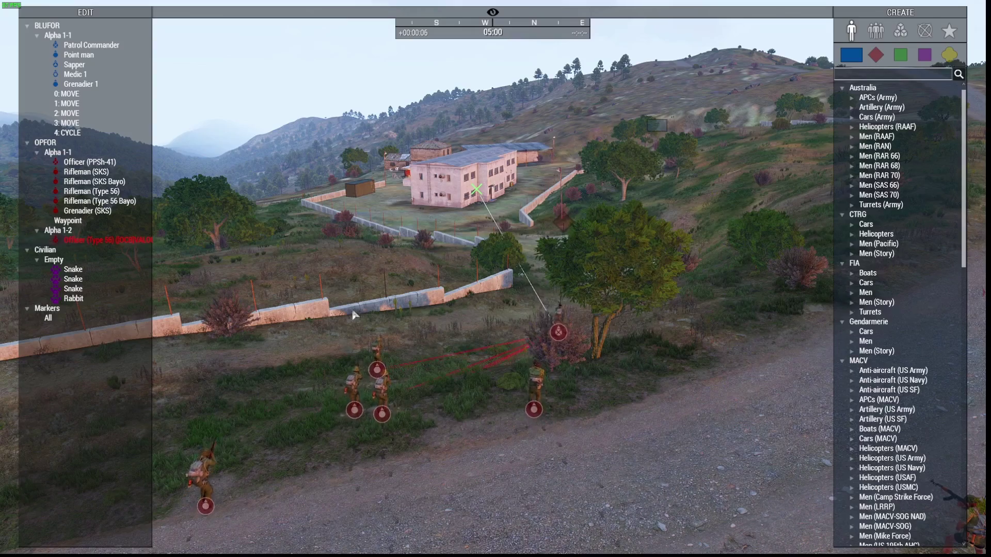
key("w")
key("q")
mouse_move(654, 355)
right_mouse_down()
mouse_move(599, 371)
mouse_move(632, 360)
mouse_move(636, 348)
right_mouse_up()
key("z")
key("w")
key("w")
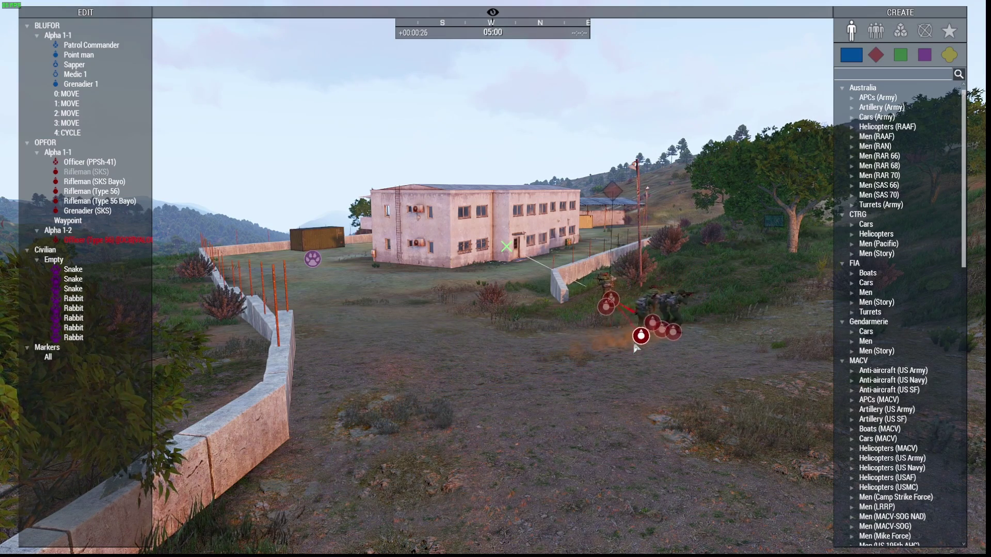
Follow Alpha 1-1 closely through the compound to examine how the squad assaults the building's entrance.
key("w")
right_click_drag(635, 344, 639, 349)
key("w")
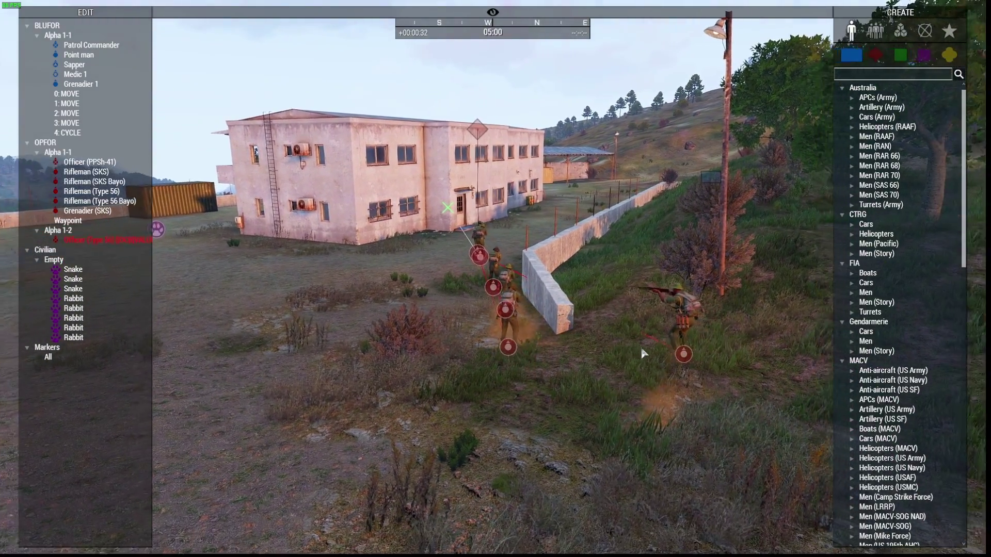
key("w")
key("w")
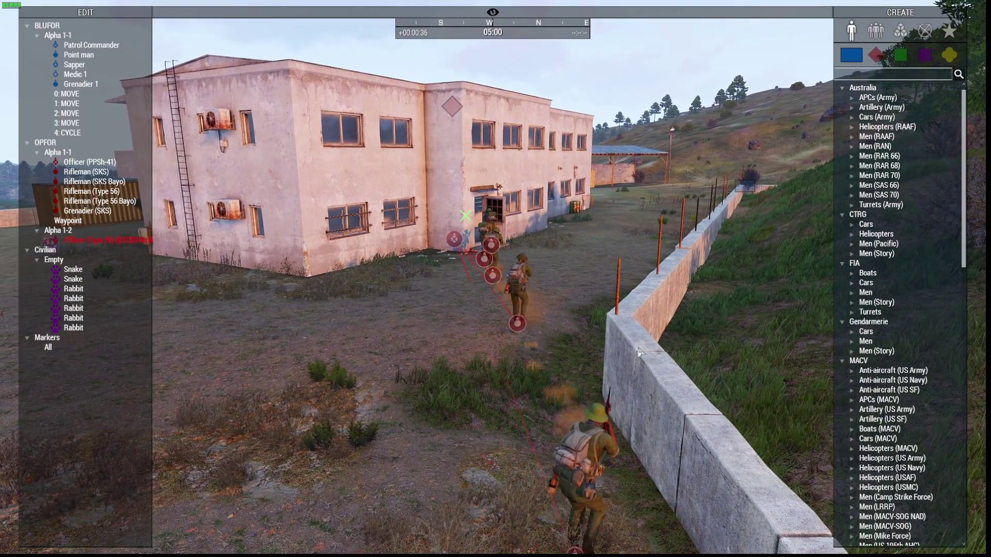
key("w")
key("w")
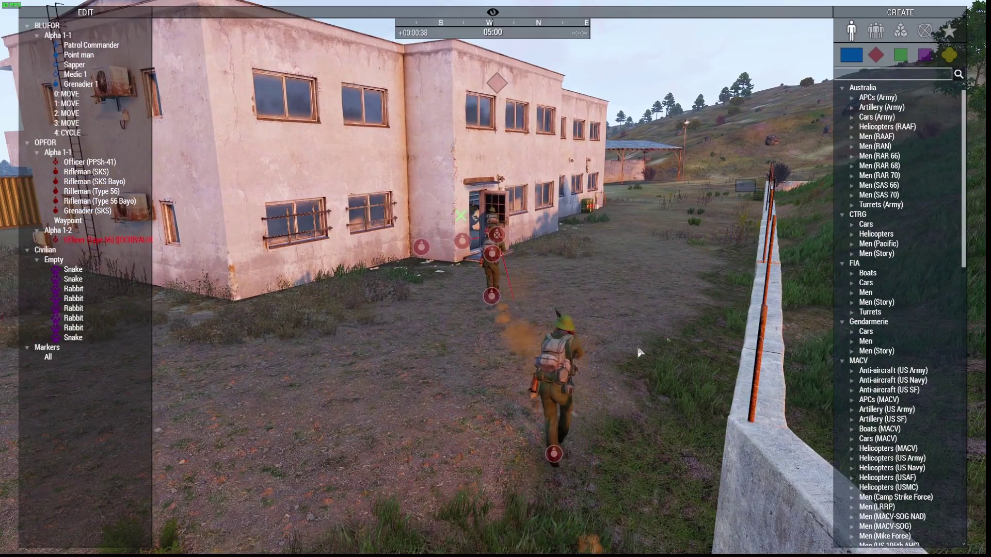
key("w")
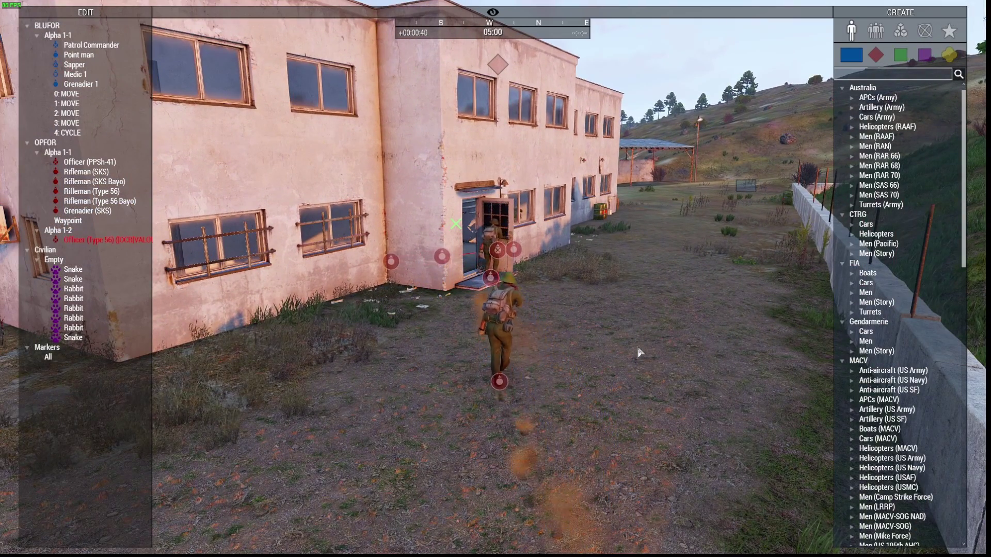
key("w")
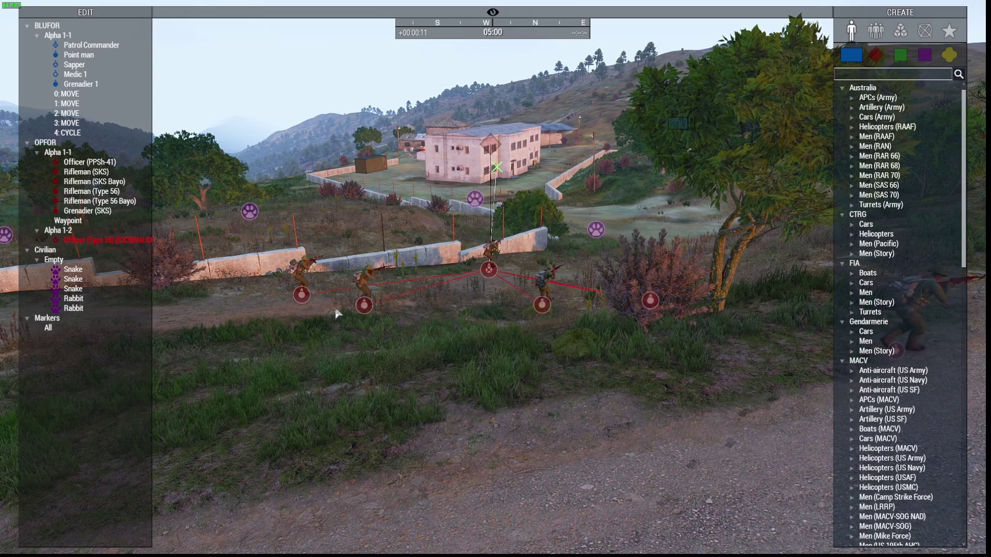
Watch Alpha 1-1 approach the building in another run of the scenario, hiding the Zeus interface for a clear view.
key("d")
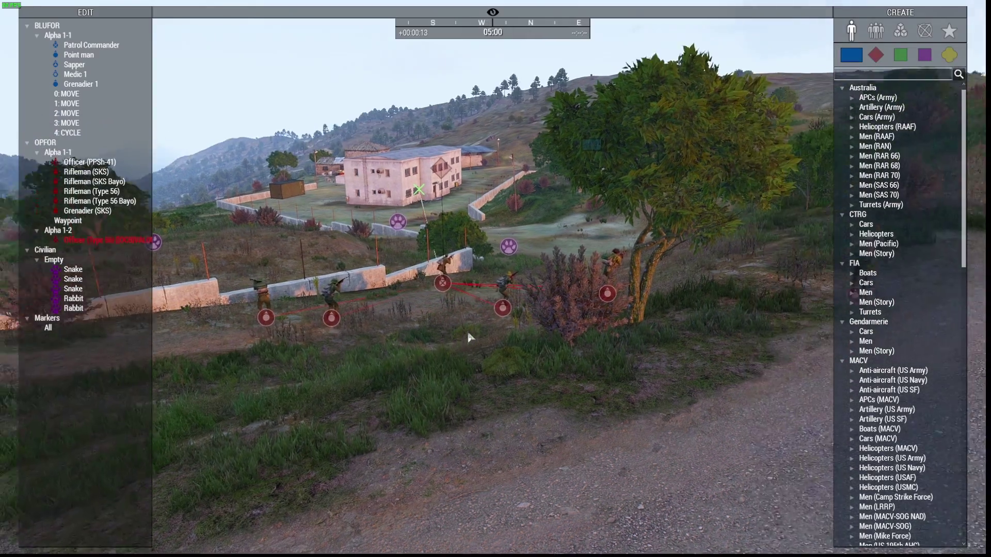
key("a")
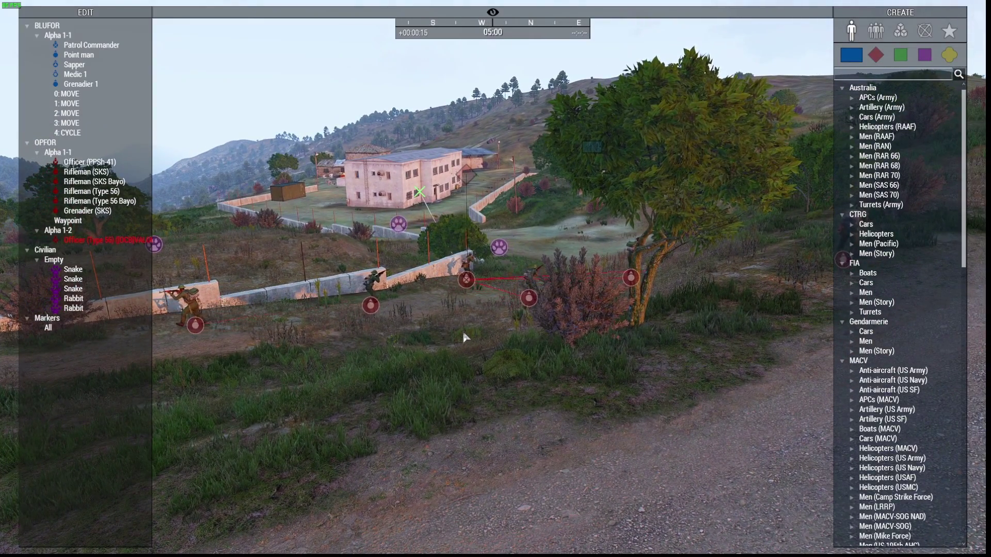
key("d")
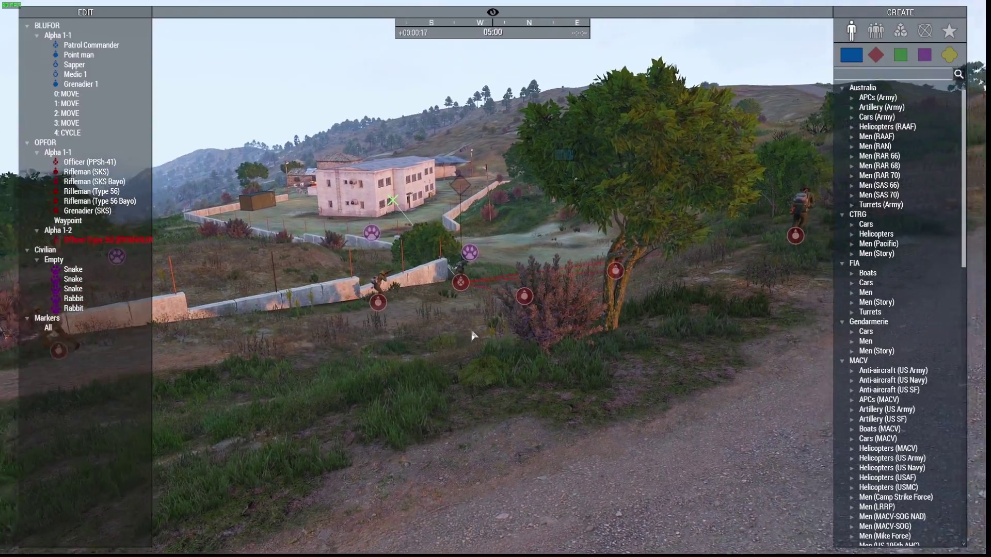
key("w")
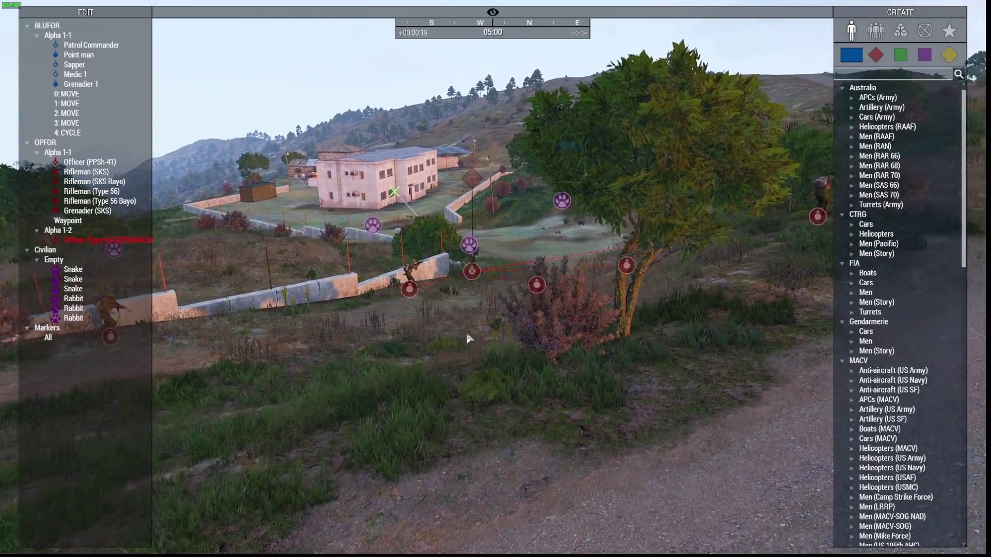
key("w")
key("BackSpace")
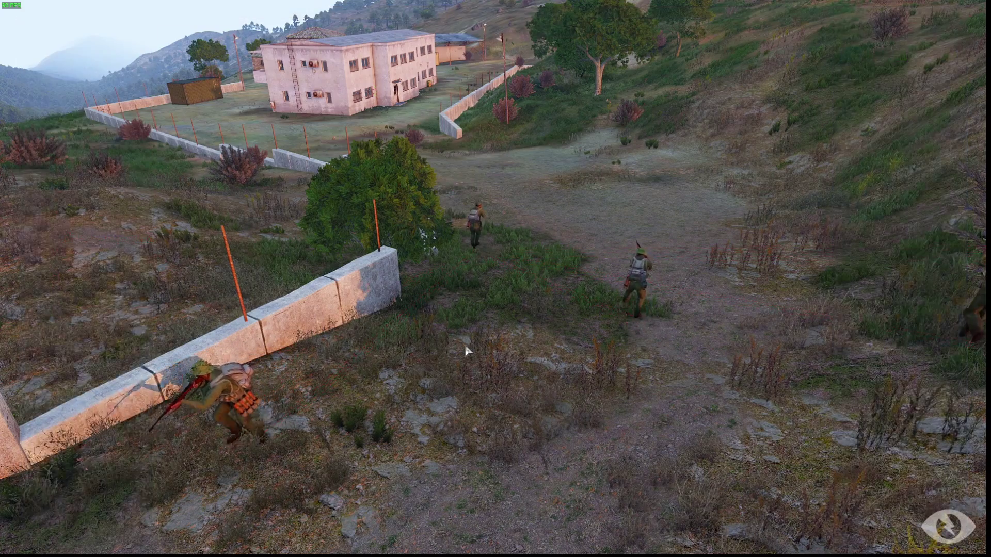
key("s")
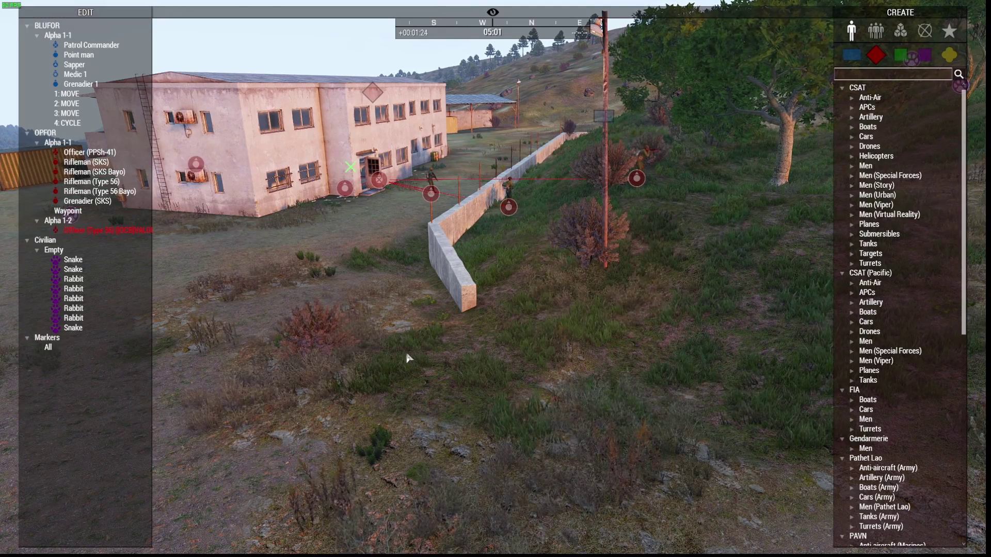
right_click_drag(479, 339, 480, 339)
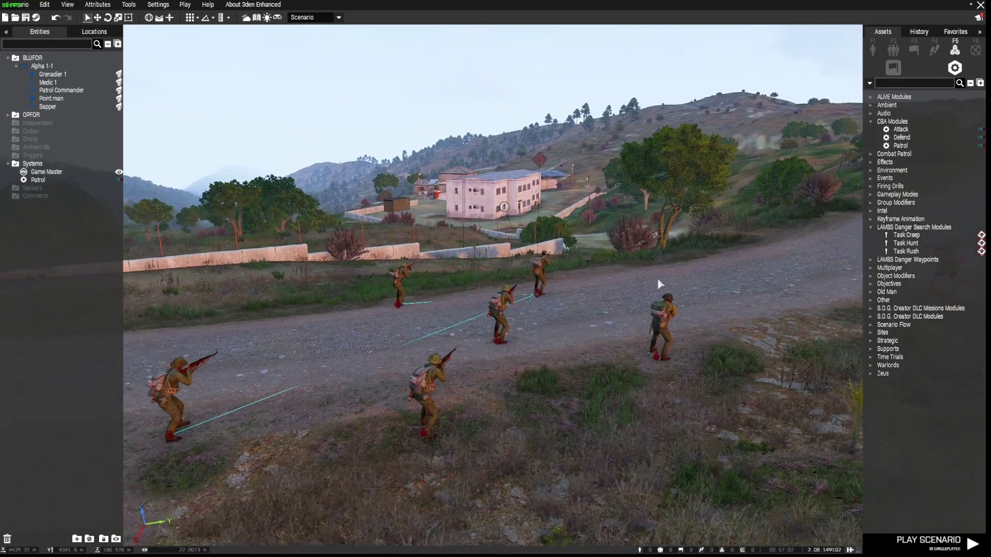
key("d")
right_click_drag(658, 279, 714, 295)
mouse_move(813, 292)
right_mouse_down()
mouse_move(812, 279)
mouse_move(636, 281)
mouse_move(650, 293)
right_mouse_up()
key("s")
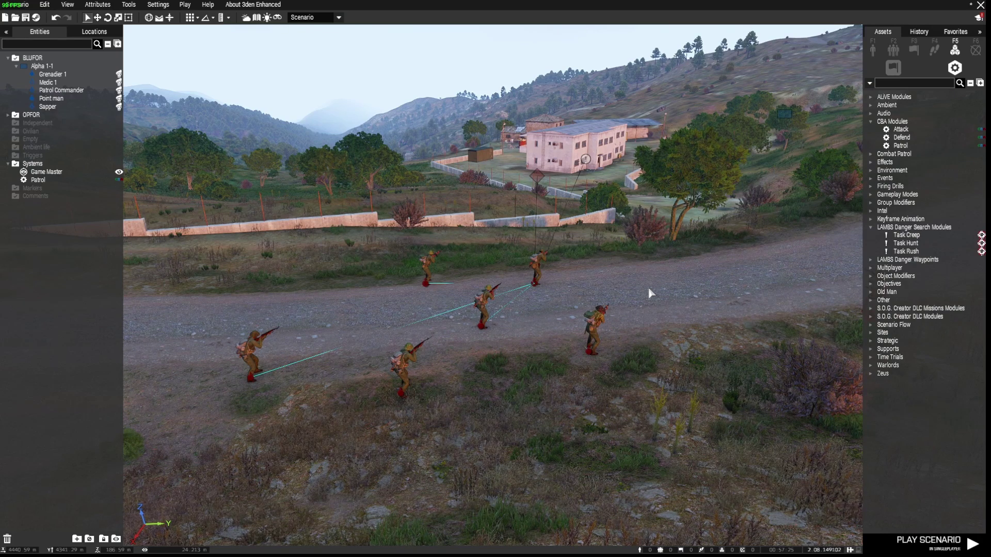
mouse_move(649, 288)
right_mouse_down()
mouse_move(674, 287)
mouse_move(502, 287)
mouse_move(645, 300)
right_mouse_up()
key("a")
key("d")
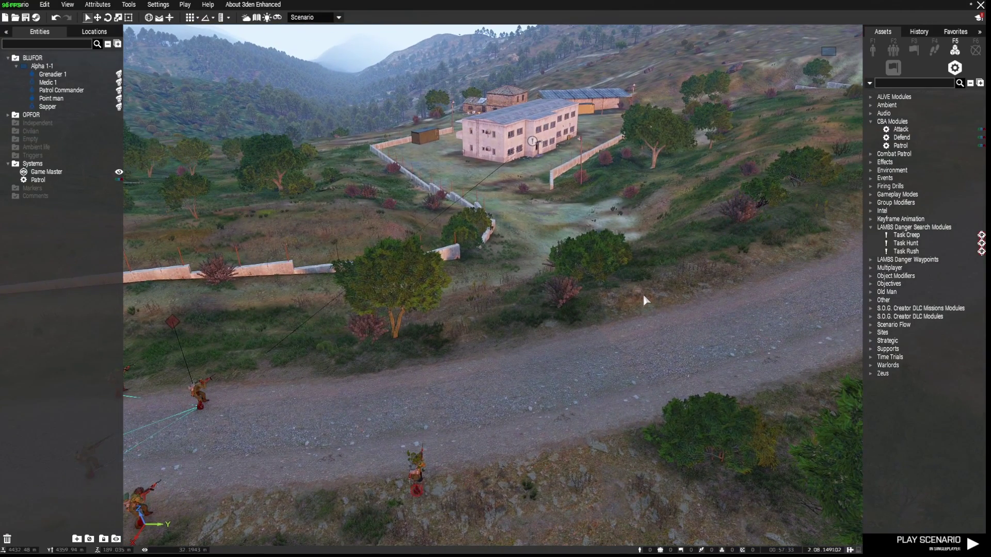